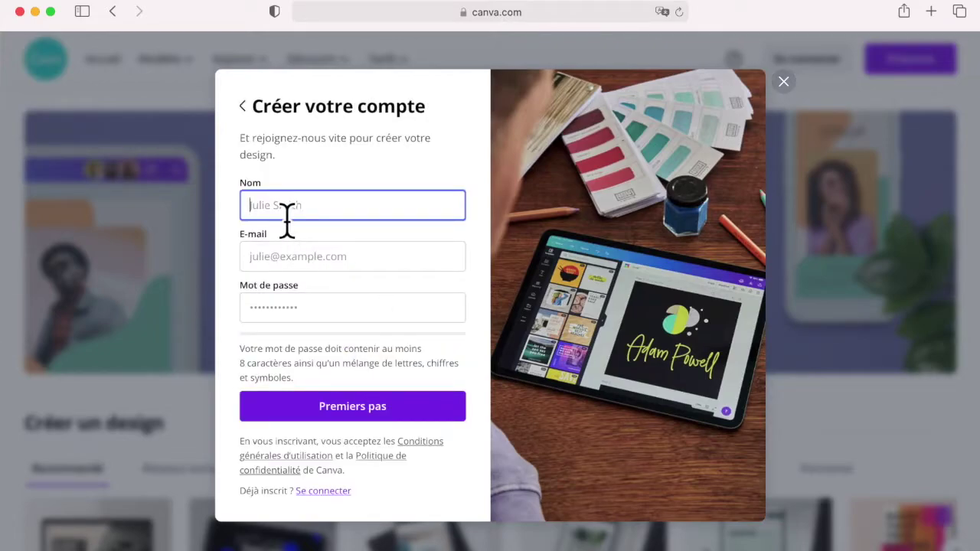
# Step: Enter the user's name, e-mail address and a strong password in the sign-up form, then submit it
pyautogui.click(283, 268)
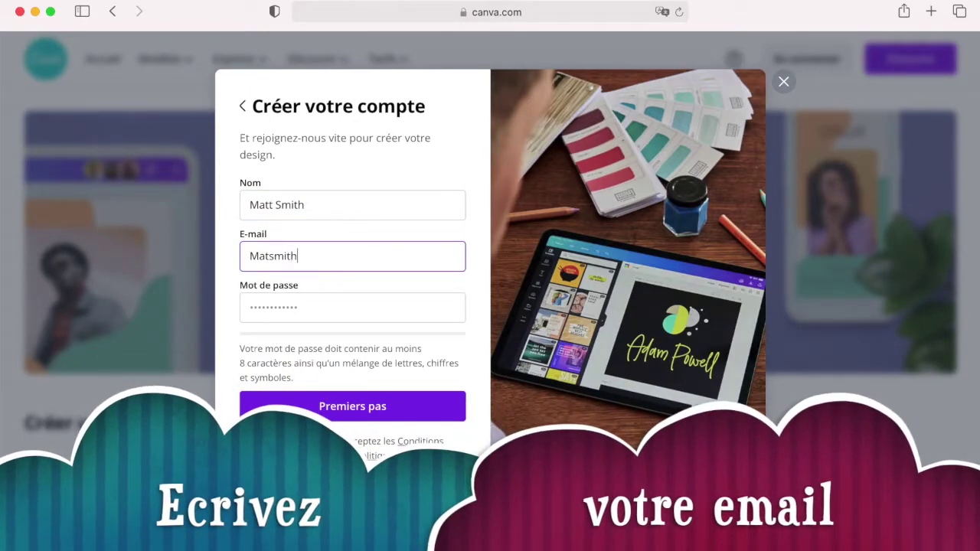
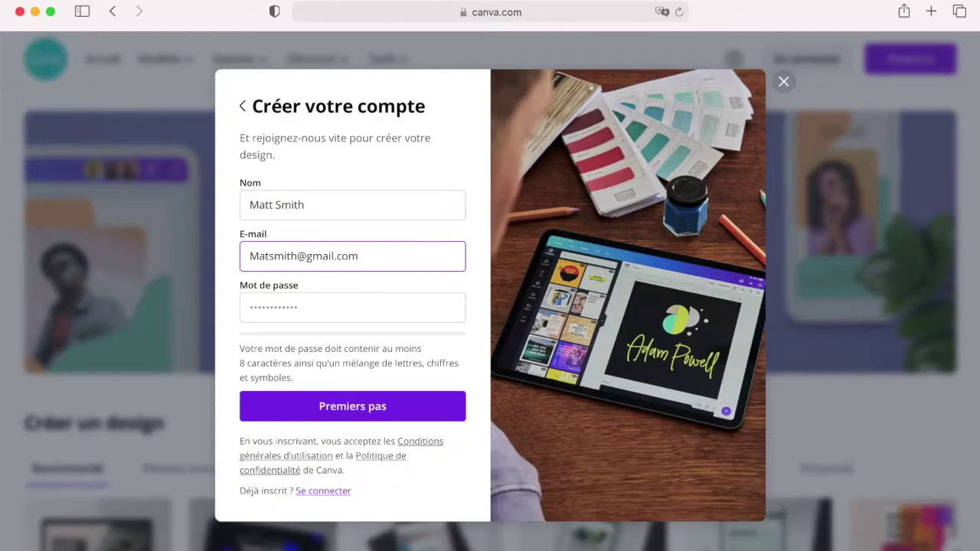
pyautogui.click(313, 315)
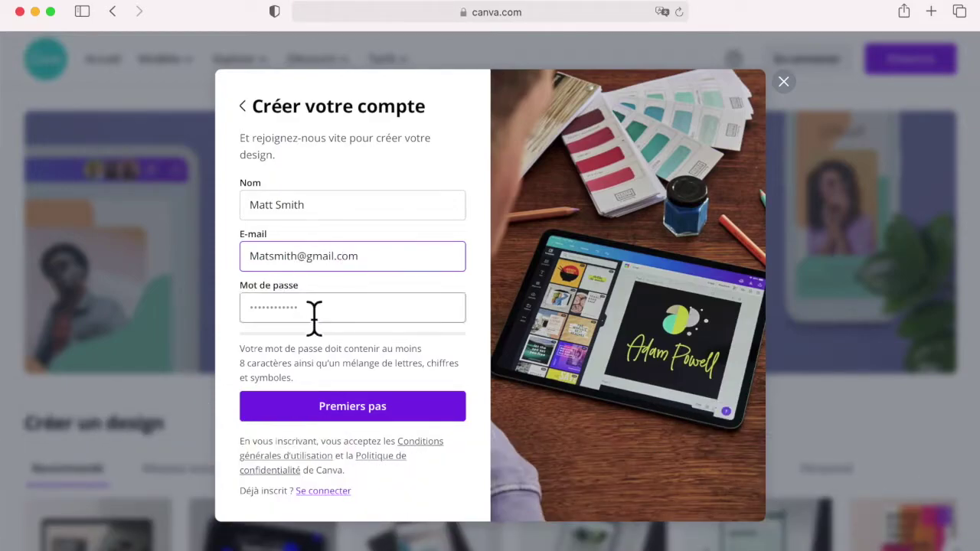
pyautogui.write('••••••••••')
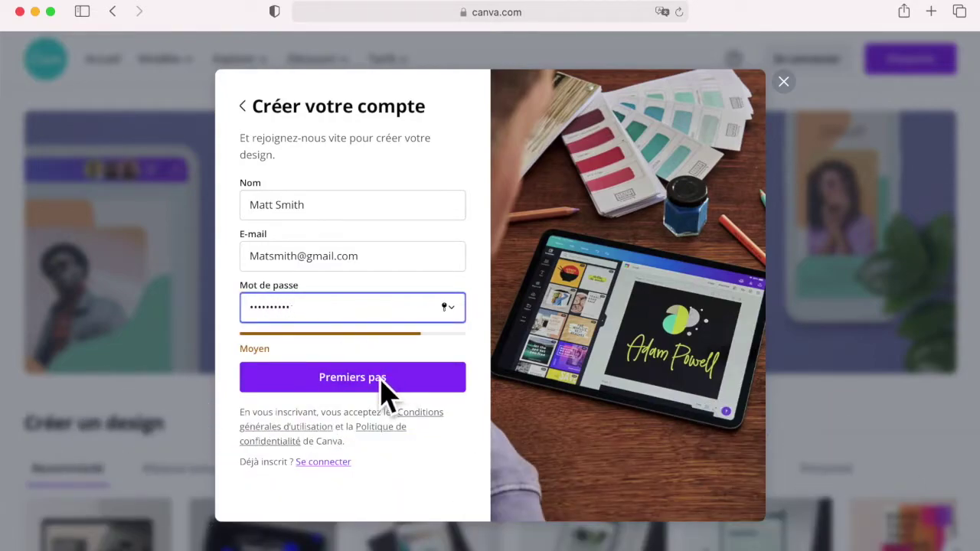
pyautogui.write('•')
pyautogui.click(372, 387)
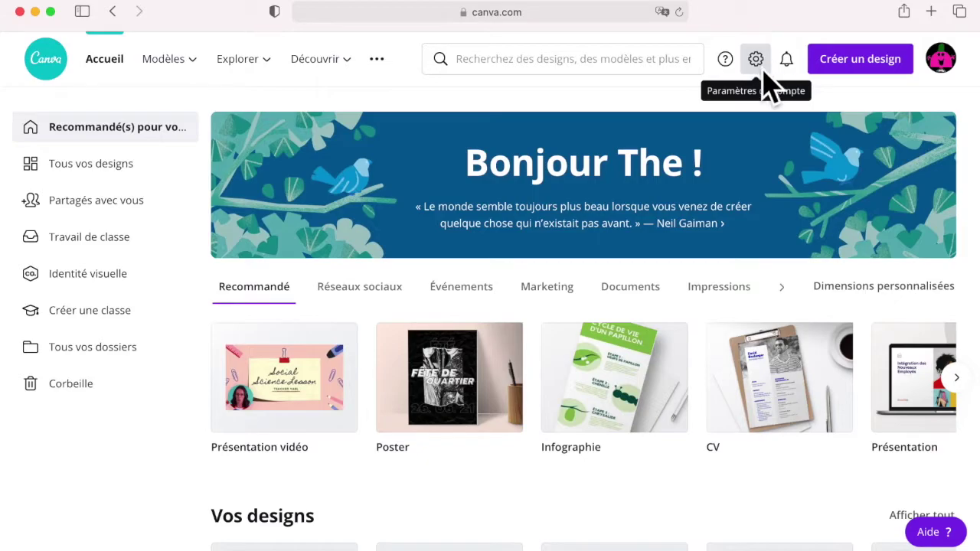
# Step: In account settings, switch the language from French to English (United Kingdom) and save
pyautogui.click(758, 62)
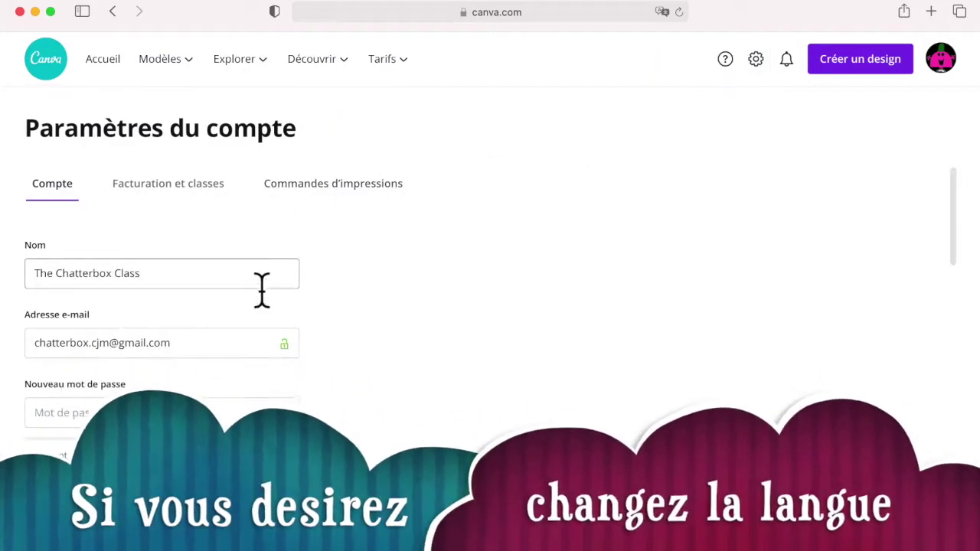
pyautogui.scroll(-5, 262, 298)
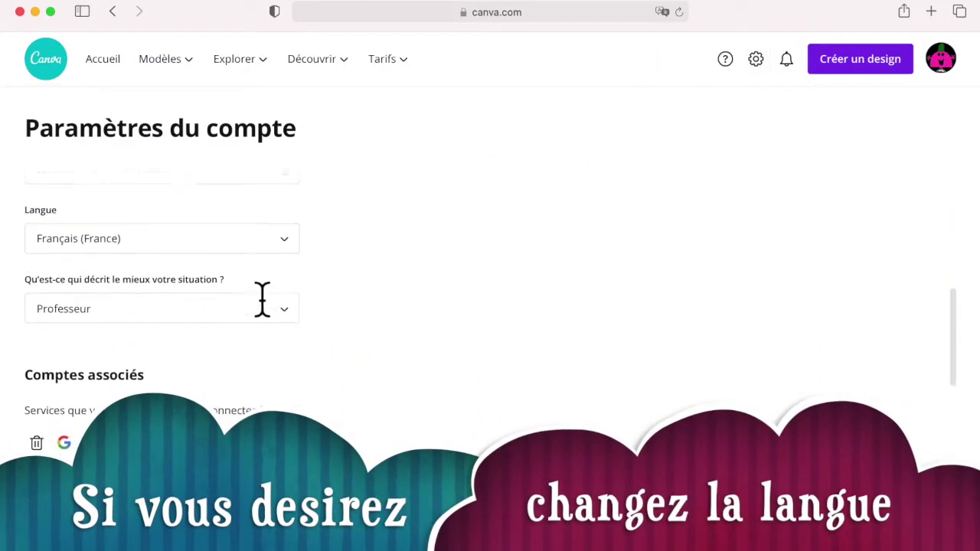
pyautogui.scroll(3, 261, 298)
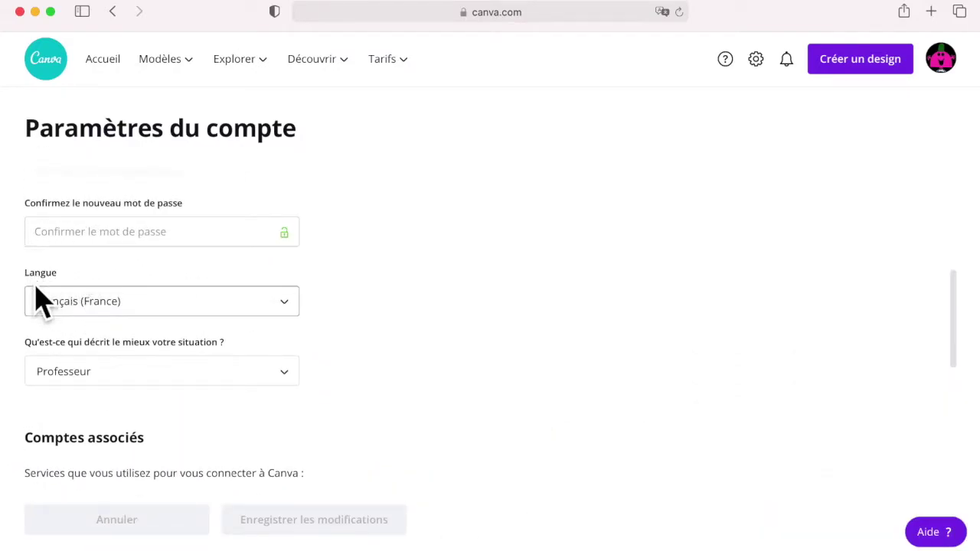
pyautogui.click(100, 322)
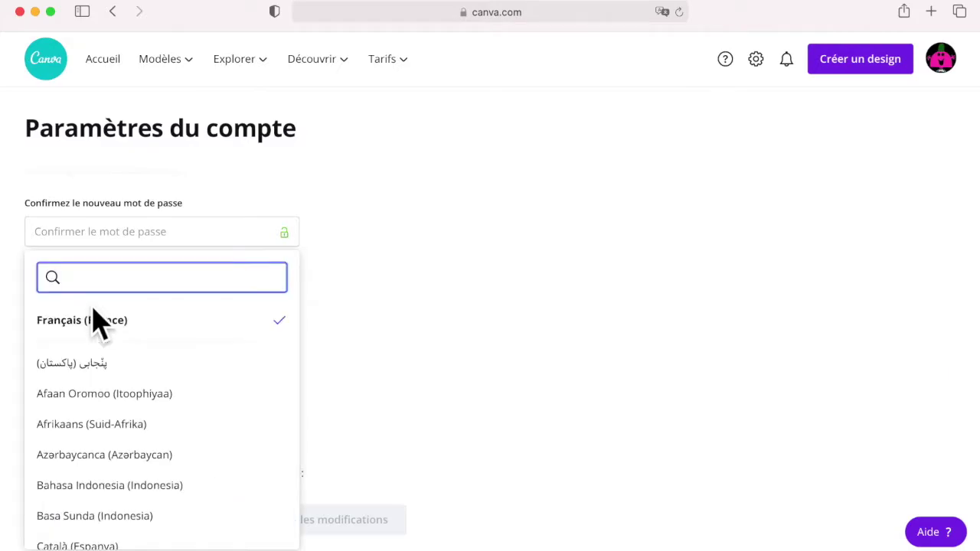
pyautogui.scroll(-5, 125, 424)
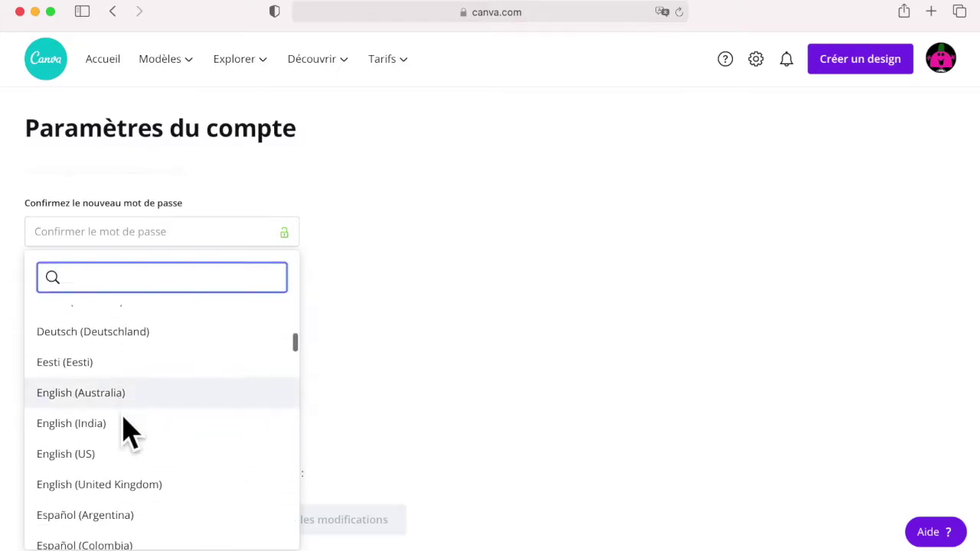
pyautogui.scroll(-1, 125, 429)
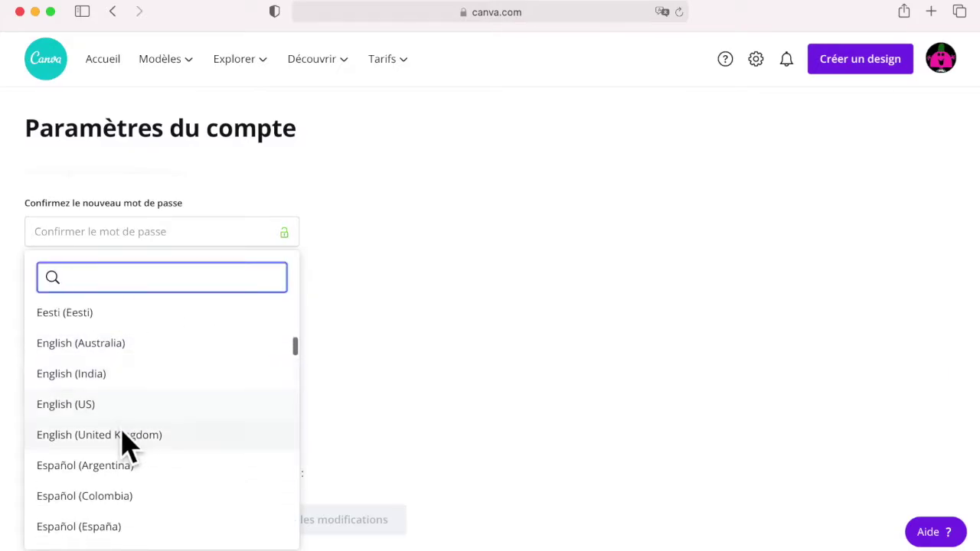
pyautogui.click(124, 435)
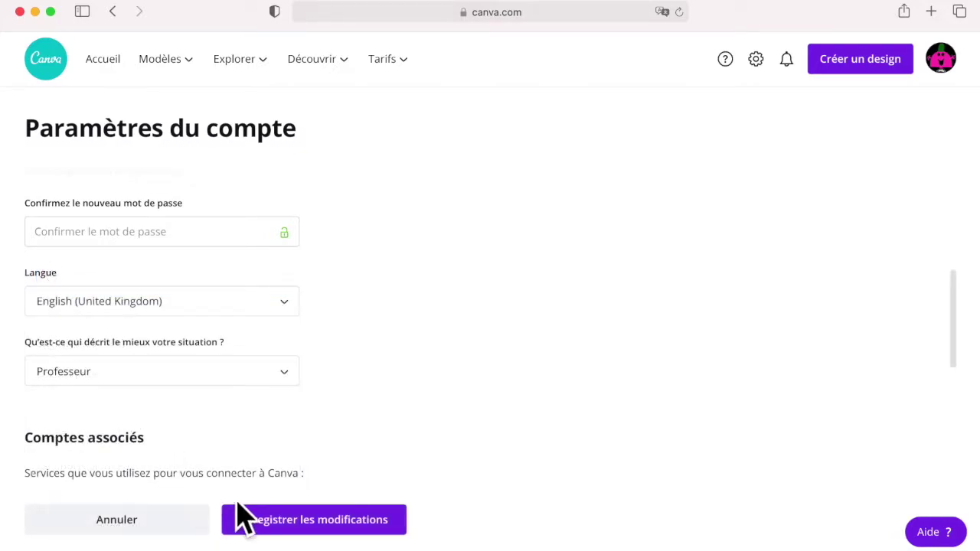
pyautogui.click(312, 528)
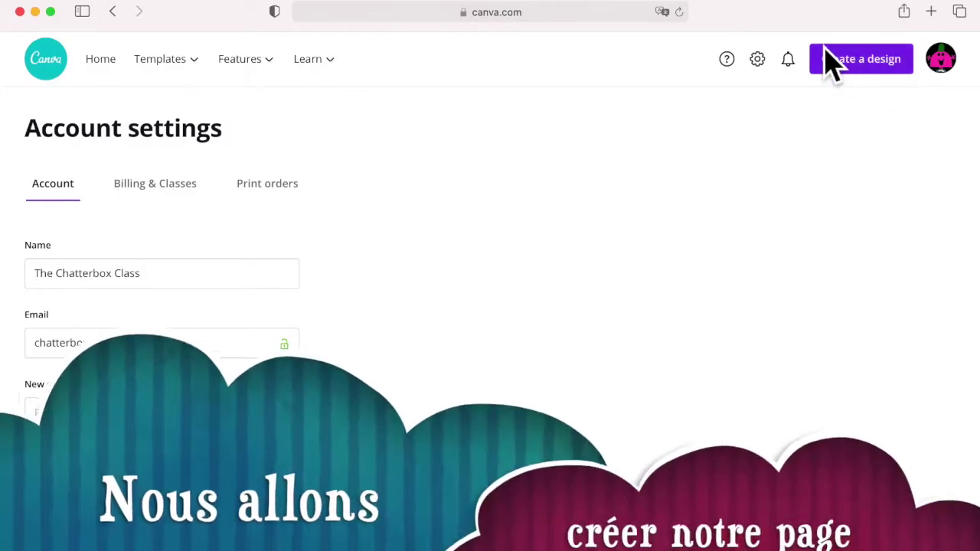
# Step: Create a blank custom design 29 cm wide by 21 cm high, with units in centimetres
pyautogui.click(866, 65)
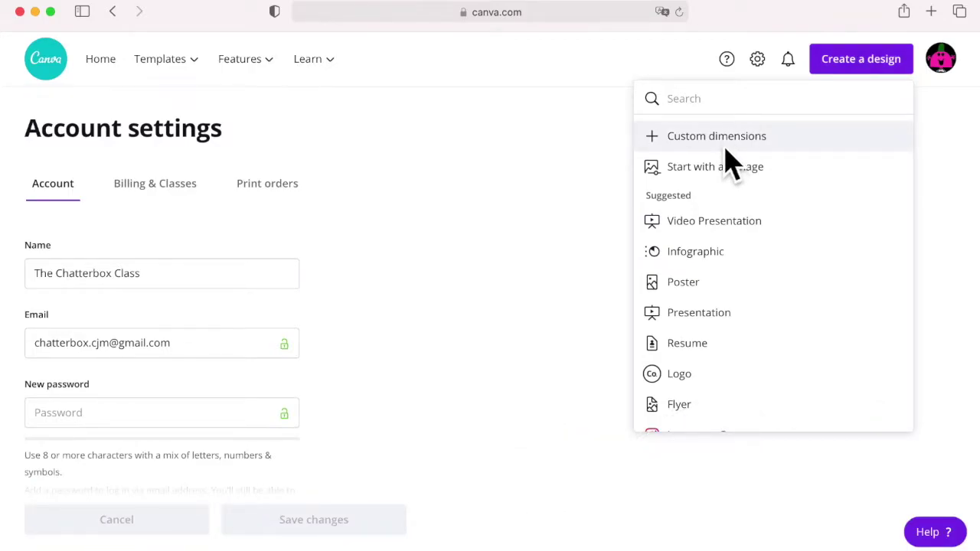
pyautogui.click(731, 161)
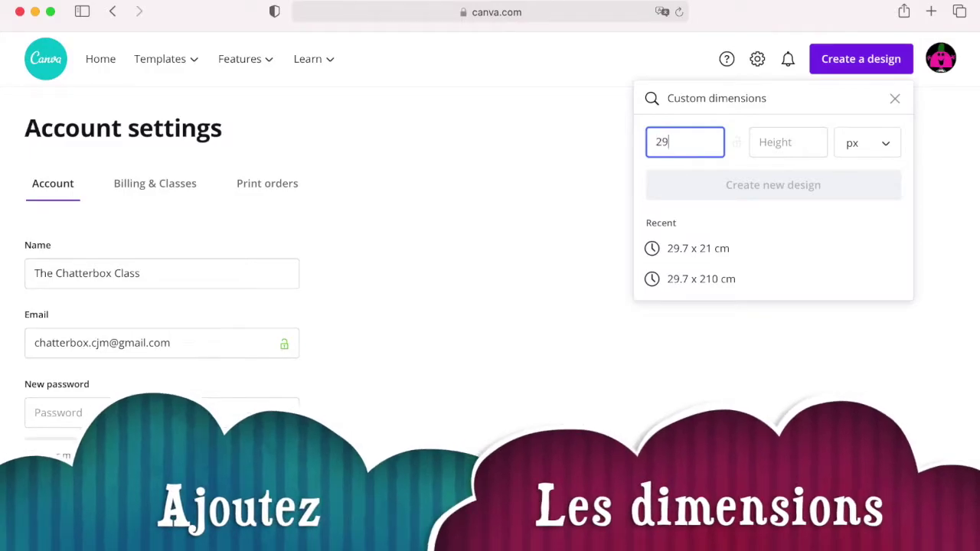
pyautogui.click(779, 153)
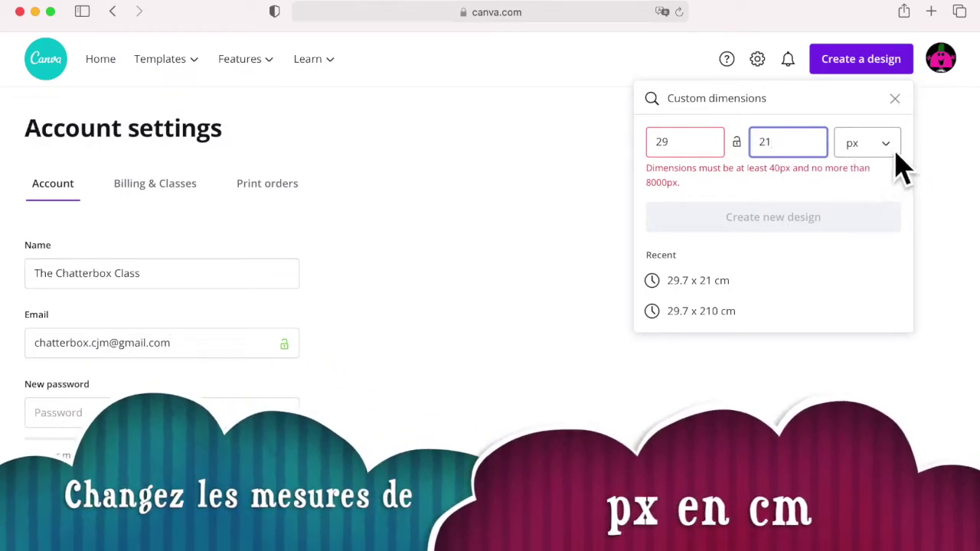
pyautogui.click(896, 159)
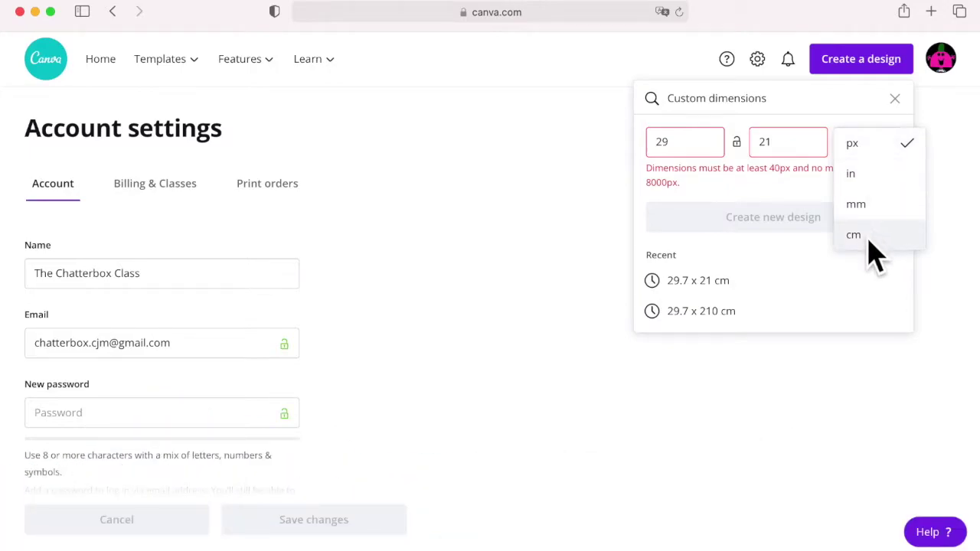
pyautogui.click(868, 239)
pyautogui.moveTo(702, 153); pyautogui.dragTo(659, 157)
pyautogui.write('2')
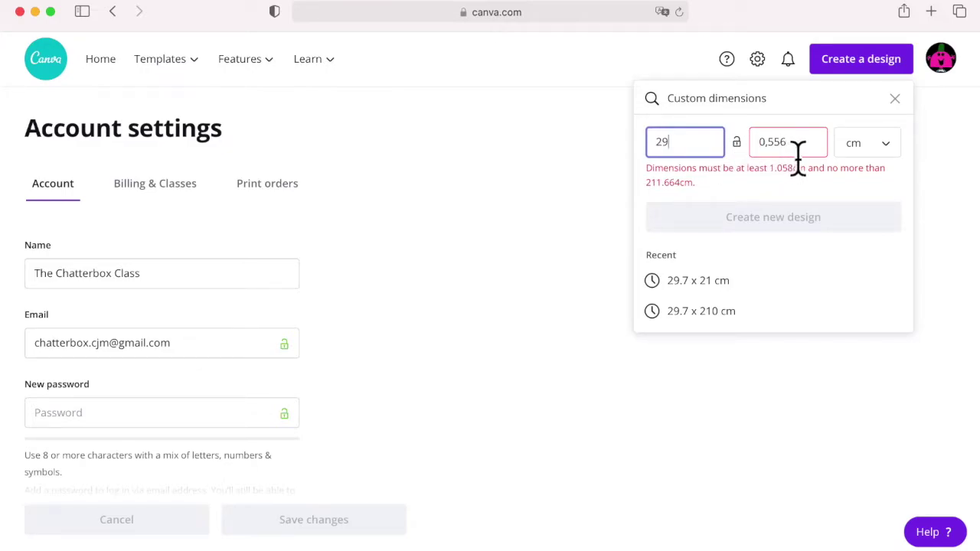
pyautogui.moveTo(798, 156); pyautogui.dragTo(755, 160)
pyautogui.write('21')
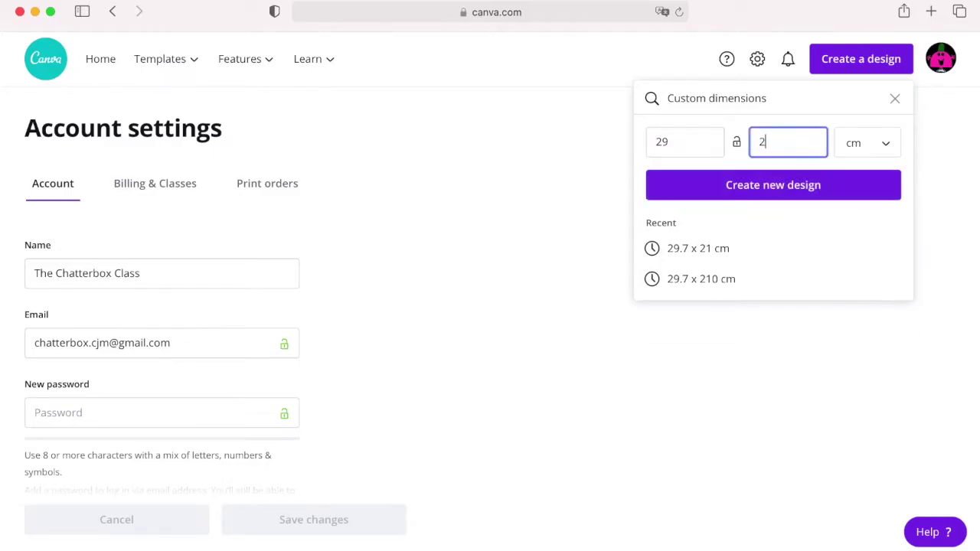
pyautogui.click(781, 193)
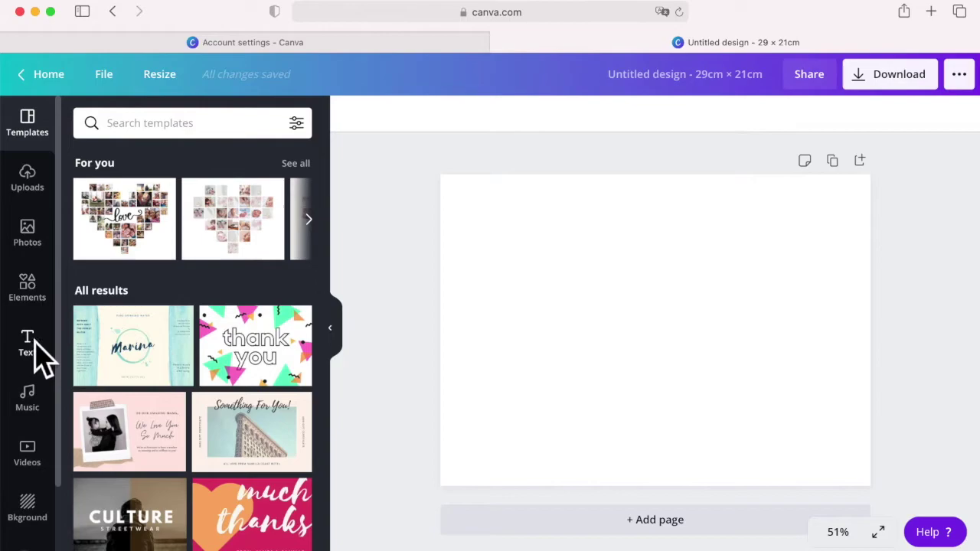
# Step: Add a heading reading 'THE MAGICAL MYSTERY TOUR' and set its size to 36
pyautogui.click(35, 352)
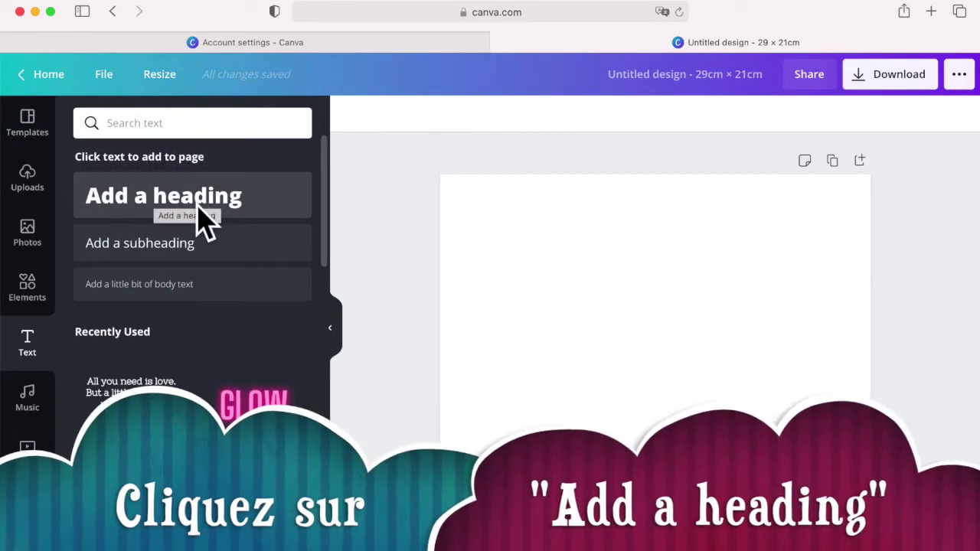
pyautogui.click(200, 215)
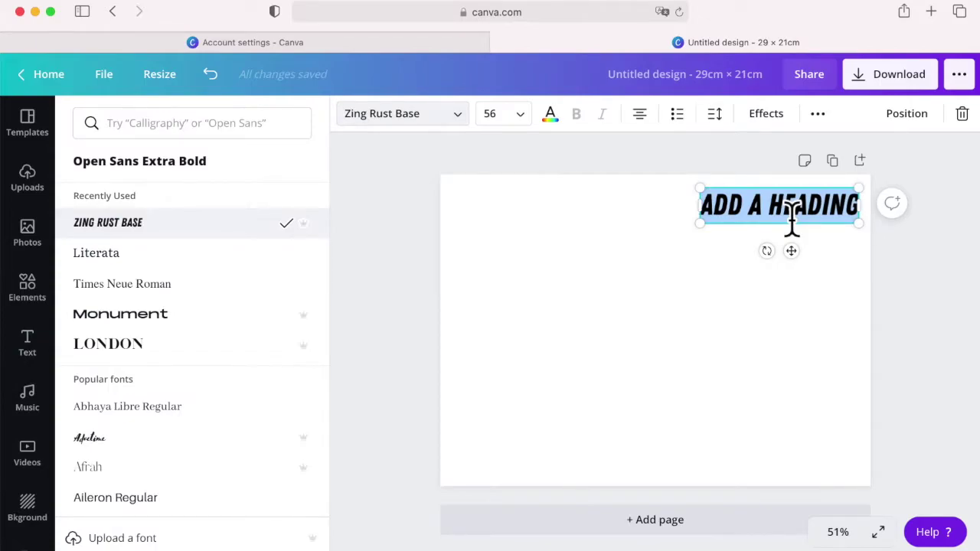
pyautogui.write('THE')
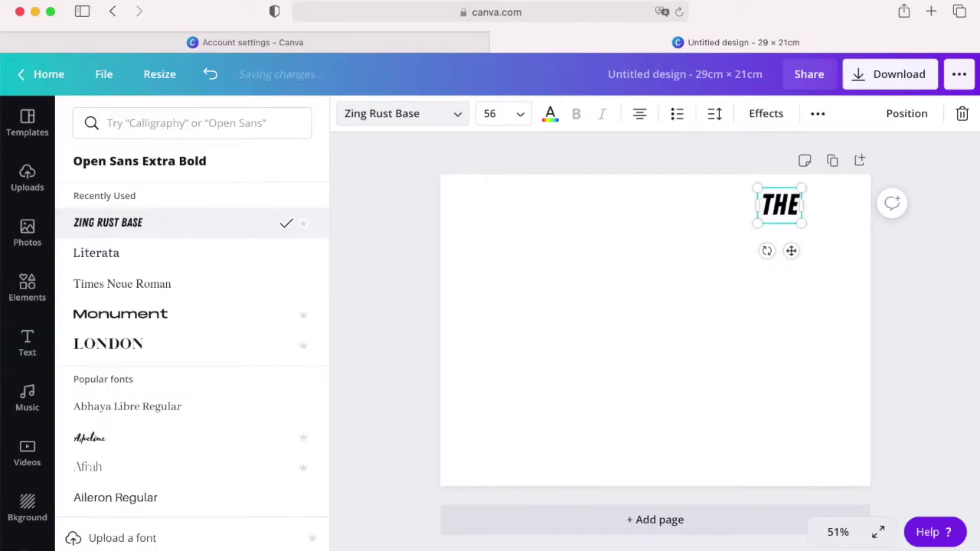
pyautogui.write(' MAGI')
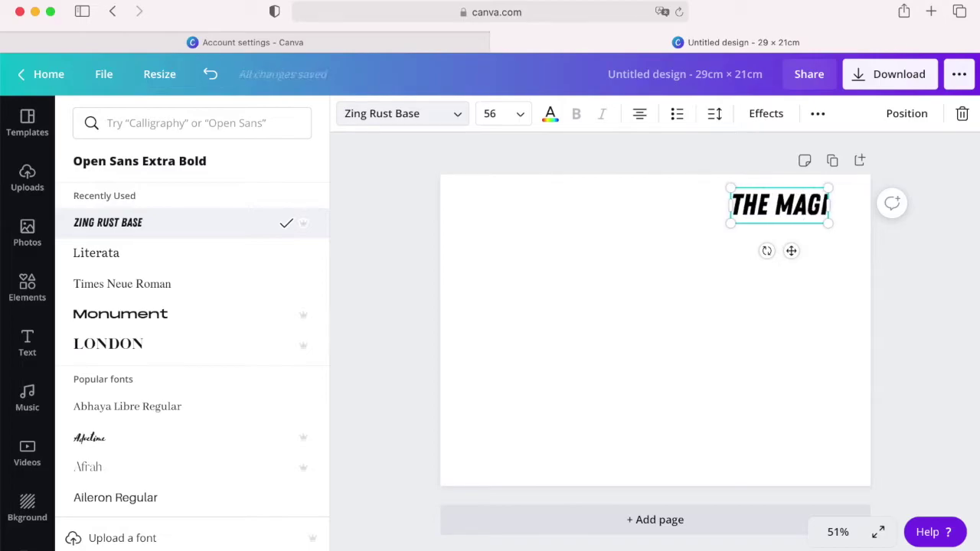
pyautogui.write('CAL MY')
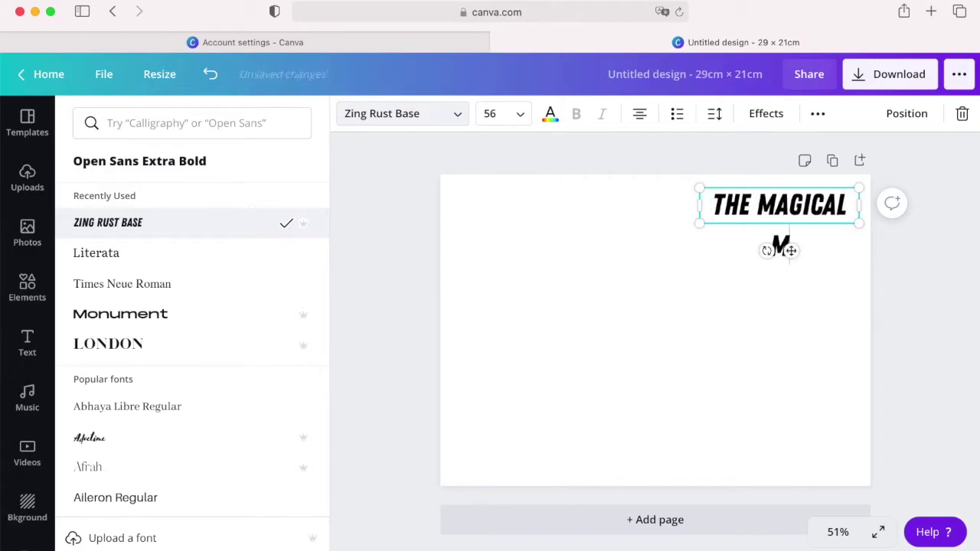
pyautogui.write('STER')
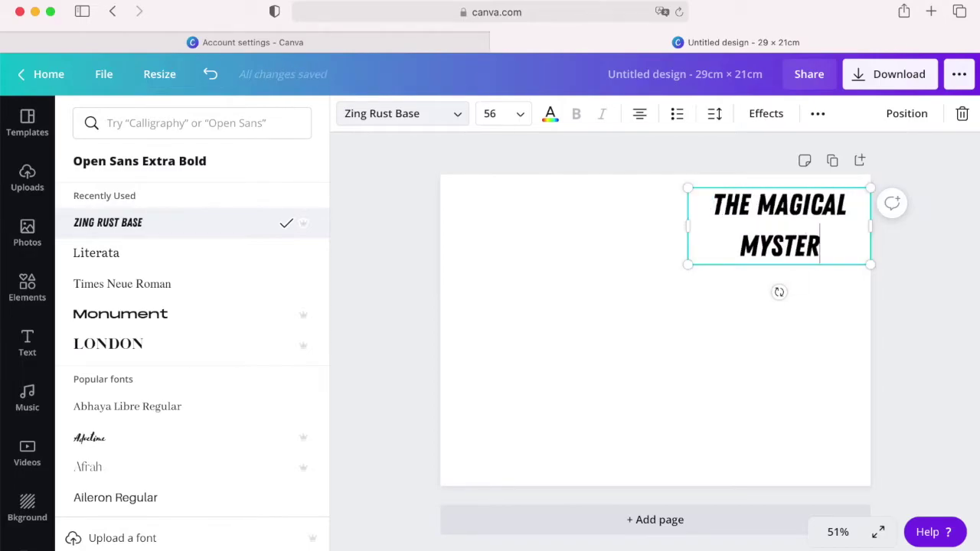
pyautogui.write('Y TOUR')
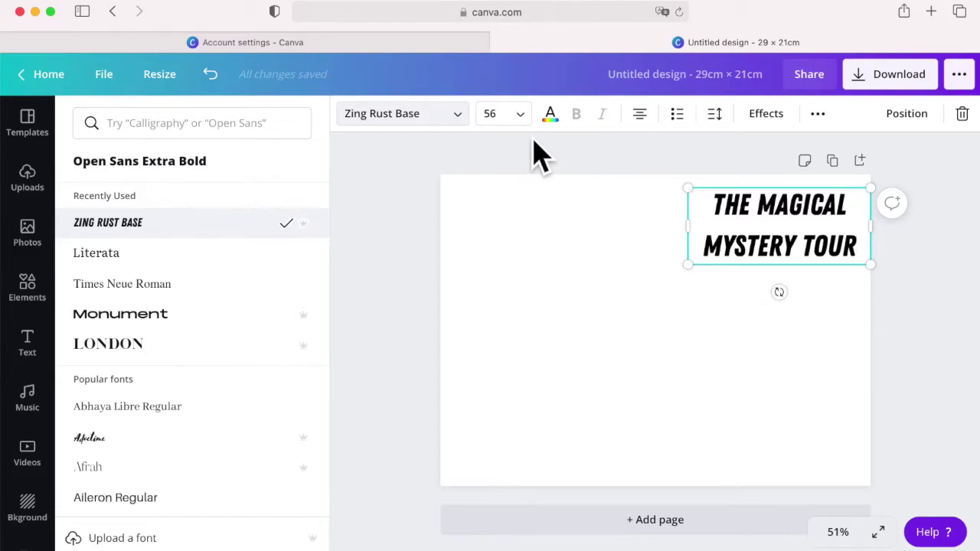
pyautogui.click(529, 124)
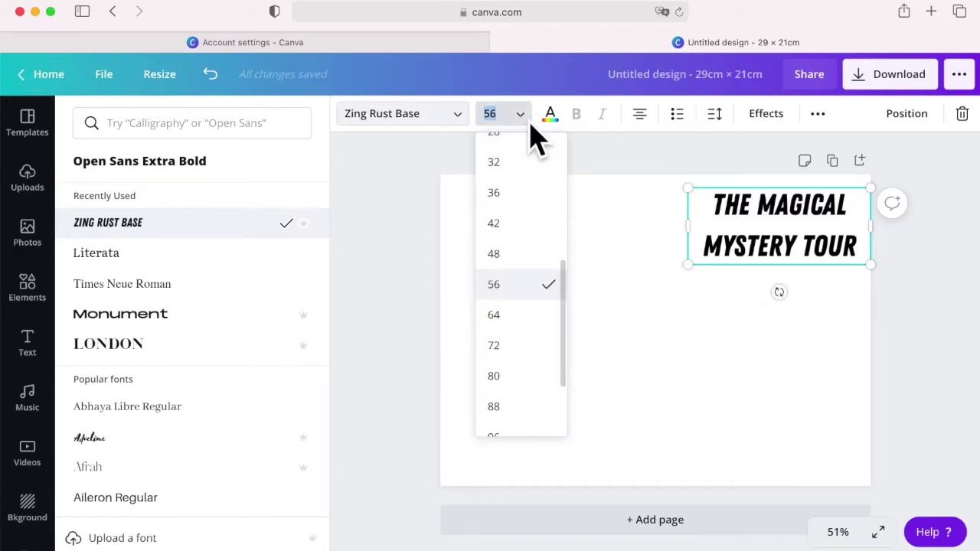
pyautogui.click(516, 204)
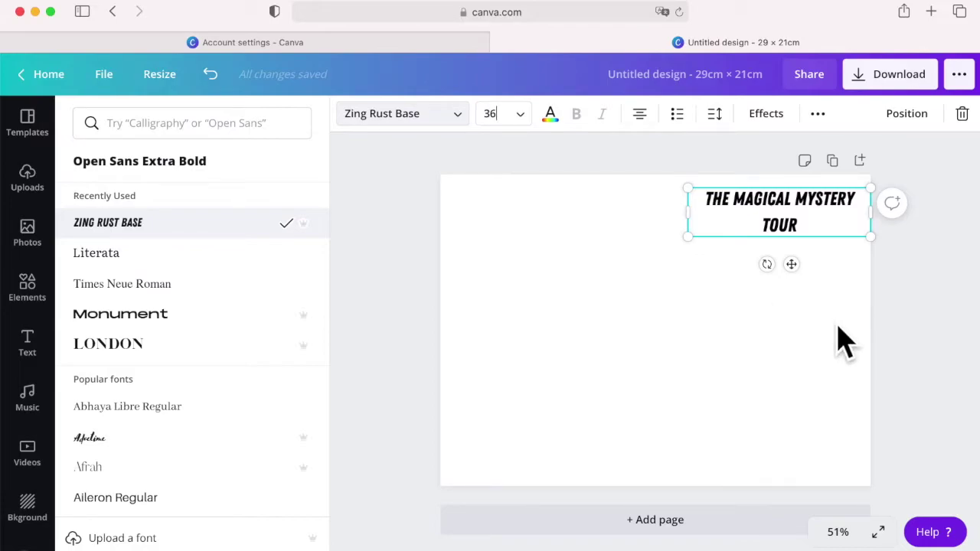
pyautogui.press('Escape')
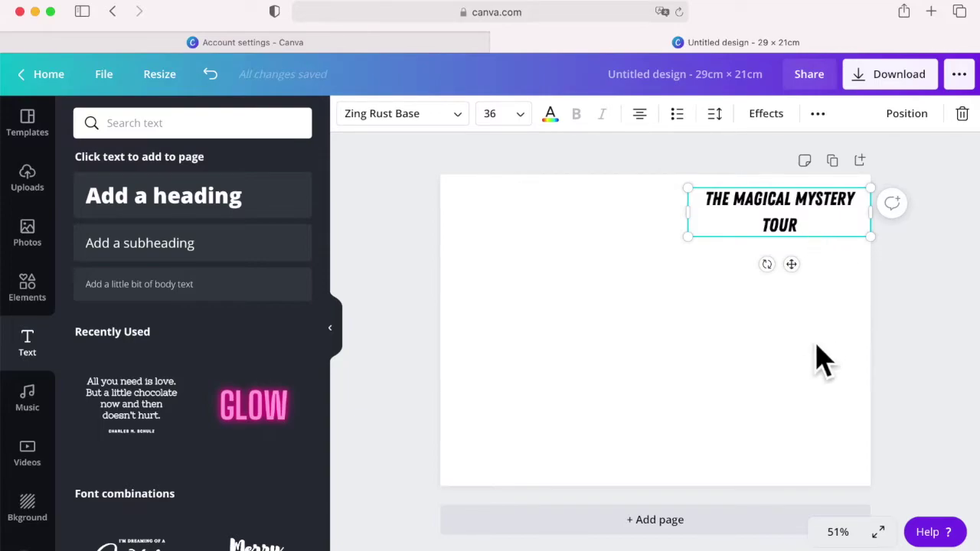
# Step: Duplicate the title heading, then rotate the copy vertically on one line as a centre spine title
pyautogui.click(819, 368)
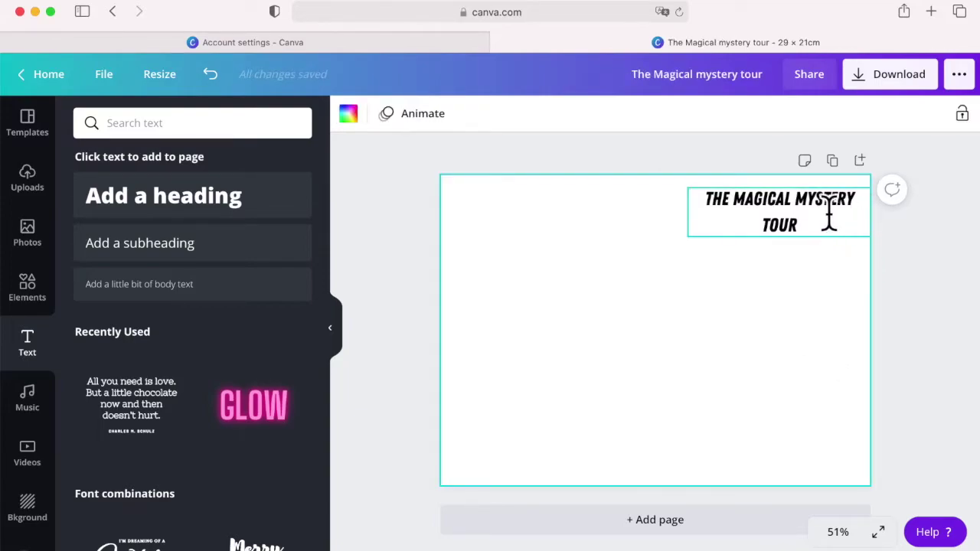
pyautogui.click(827, 259)
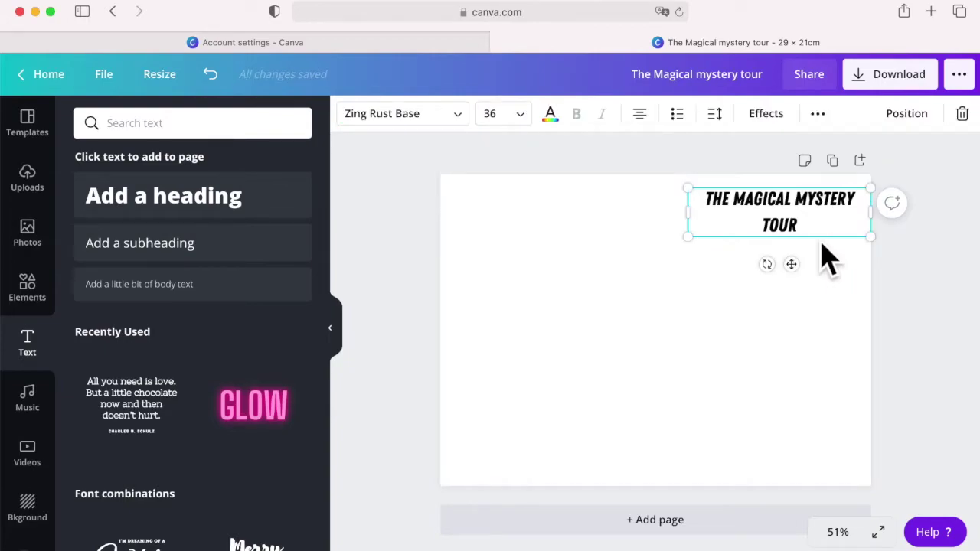
pyautogui.press('super+c')
pyautogui.press('super+v')
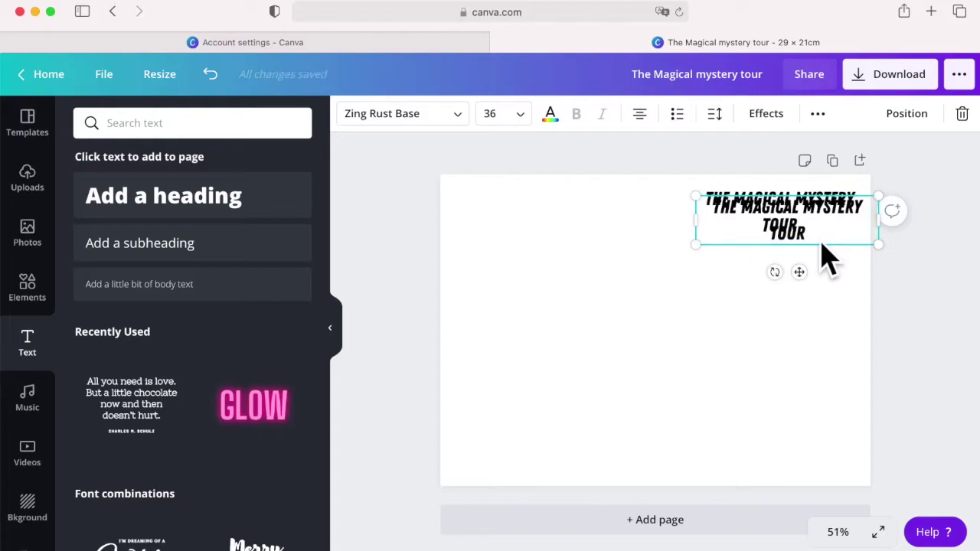
pyautogui.moveTo(831, 252); pyautogui.dragTo(695, 312)
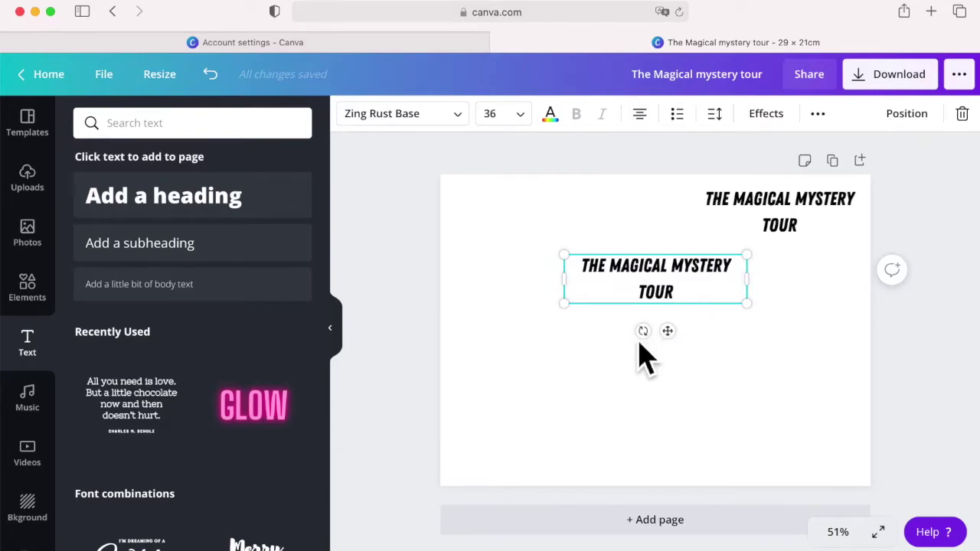
pyautogui.moveTo(660, 350); pyautogui.dragTo(634, 284)
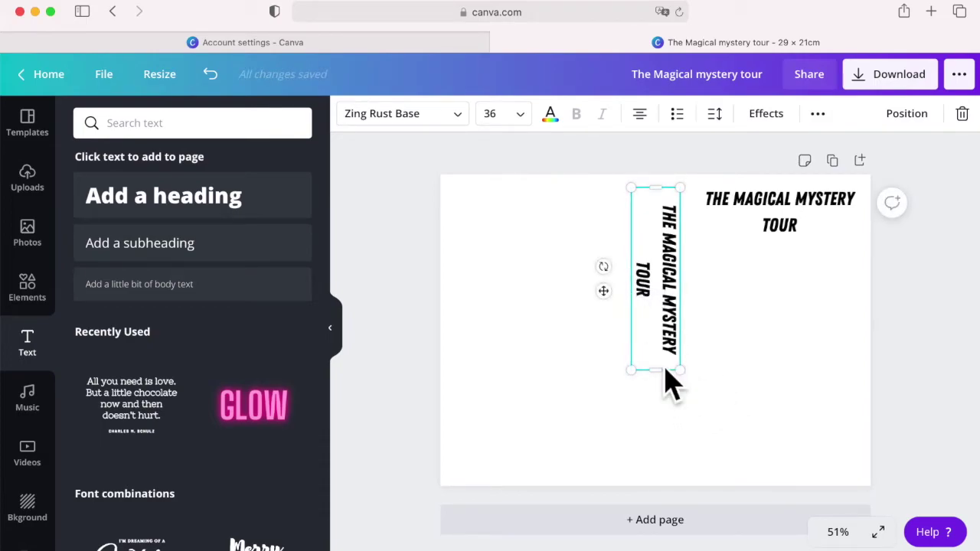
pyautogui.moveTo(675, 389); pyautogui.dragTo(678, 490)
pyautogui.click(752, 362)
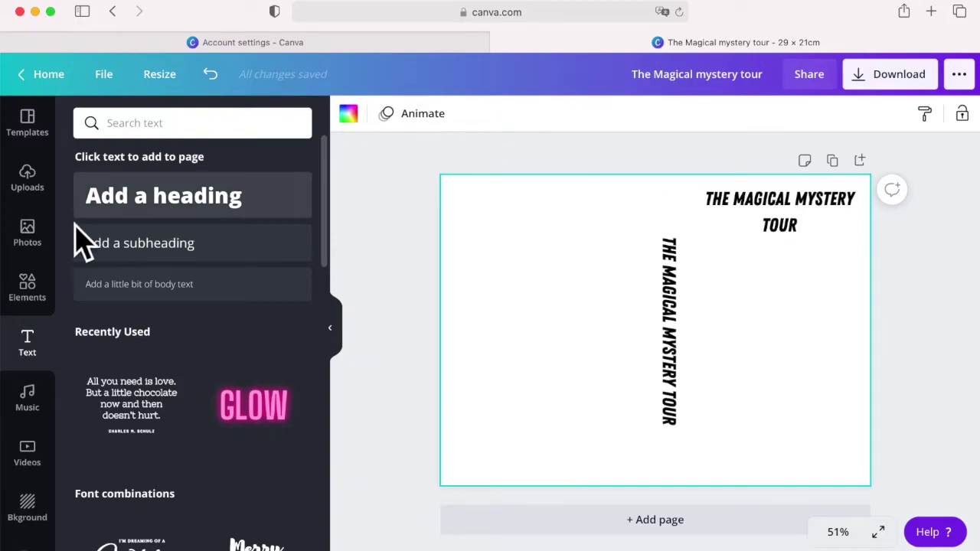
# Step: Search Photos for 'Detective' and add the trench-coat detective photo to the page
pyautogui.click(44, 249)
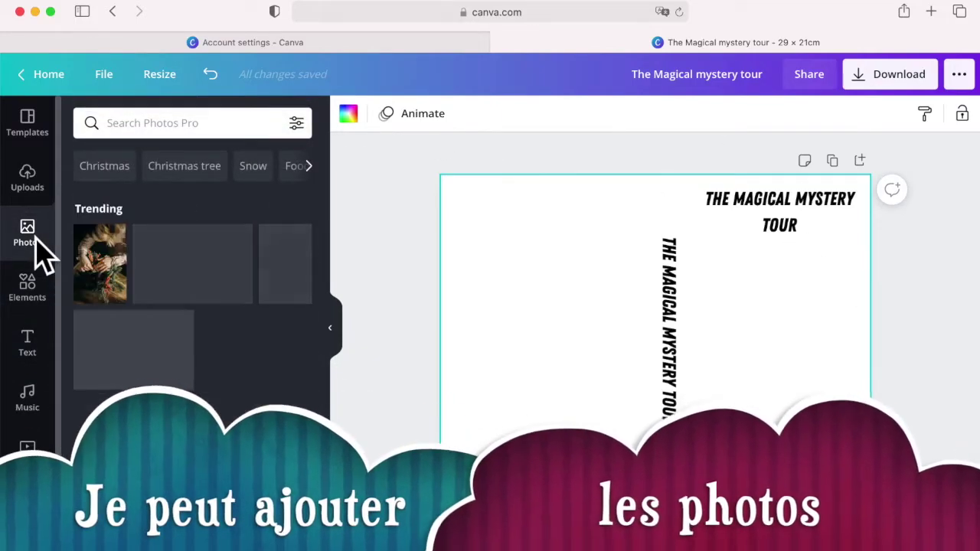
pyautogui.click(172, 130)
pyautogui.write('Detective')
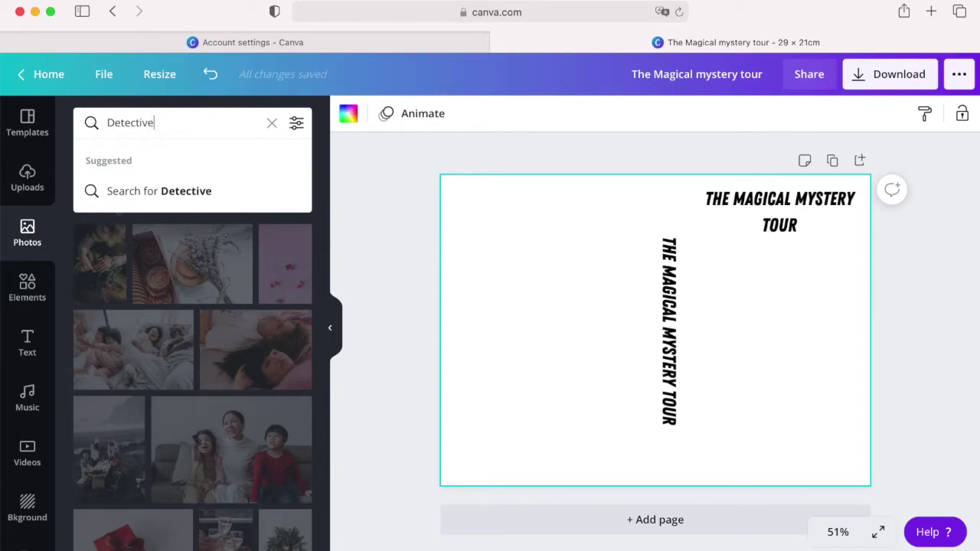
pyautogui.press('Return')
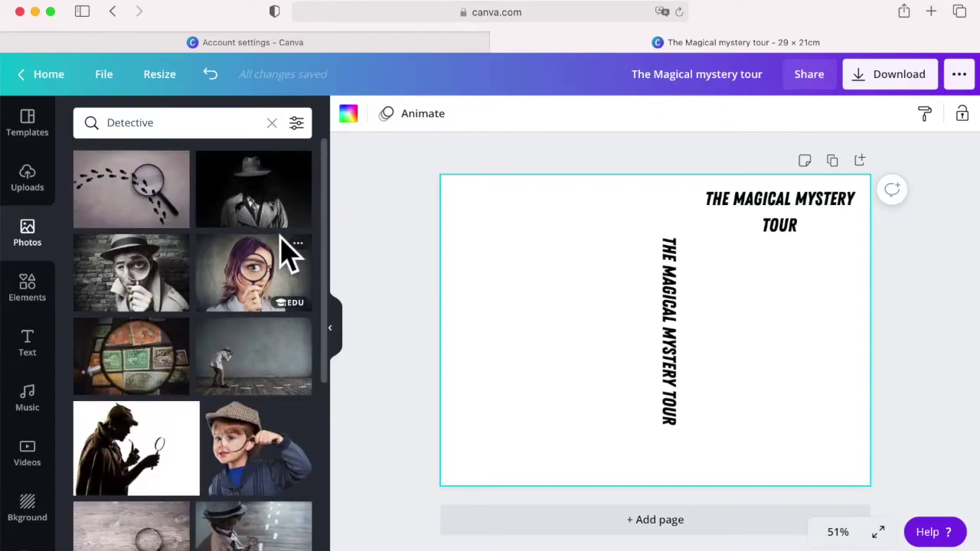
pyautogui.moveTo(282, 222); pyautogui.dragTo(608, 314)
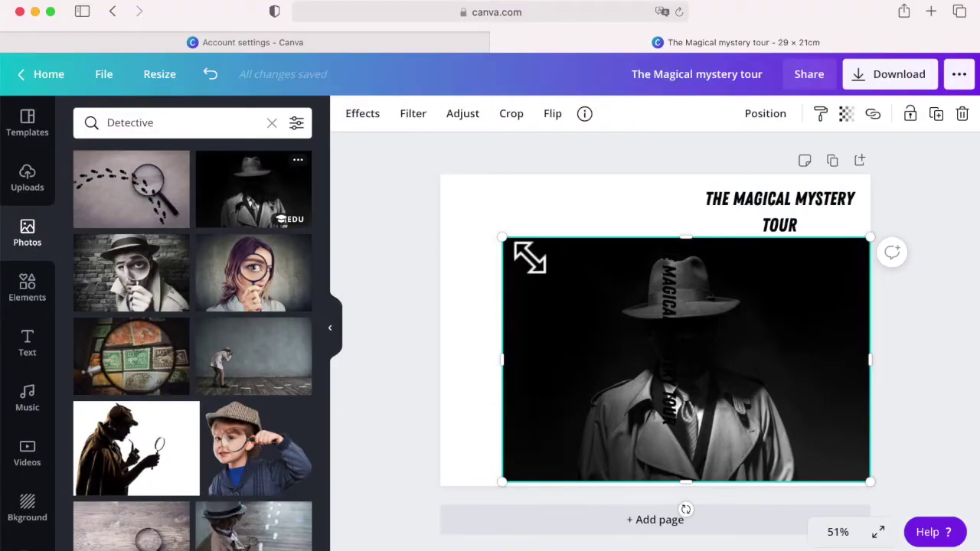
# Step: Shrink the detective photo and place it just beneath the top-right title
pyautogui.moveTo(524, 256); pyautogui.dragTo(740, 344)
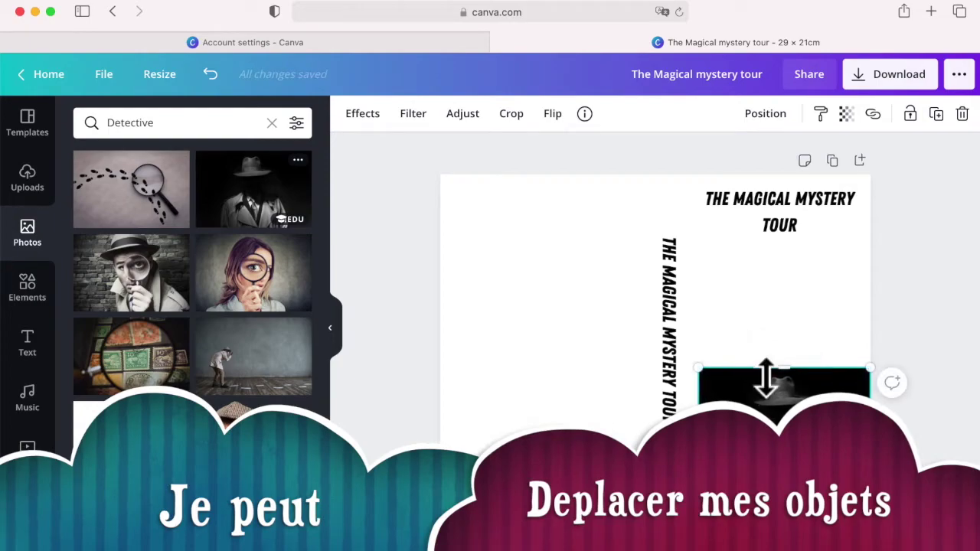
pyautogui.moveTo(780, 412); pyautogui.dragTo(789, 299)
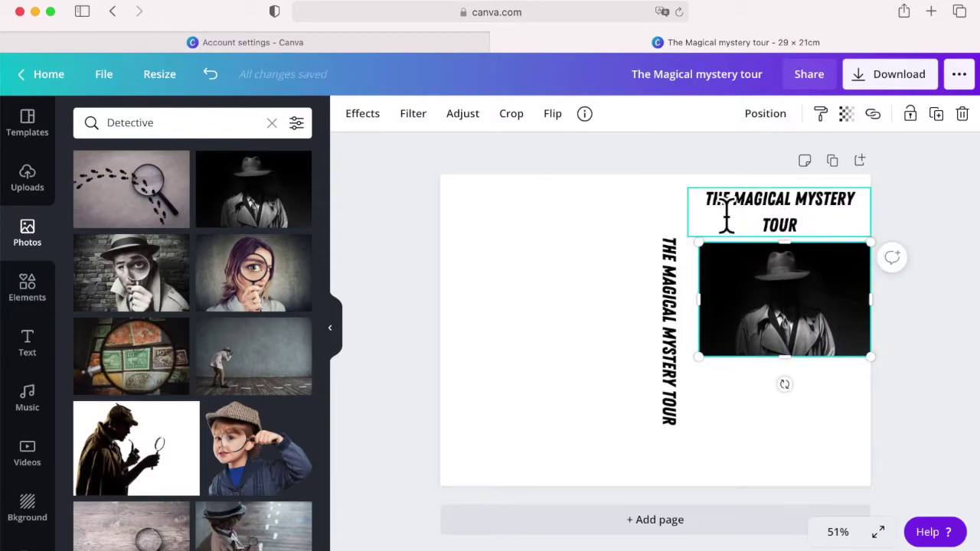
pyautogui.moveTo(712, 214); pyautogui.dragTo(712, 215)
# Step: Make the title text white and move the detective photo up behind it
pyautogui.click(788, 234)
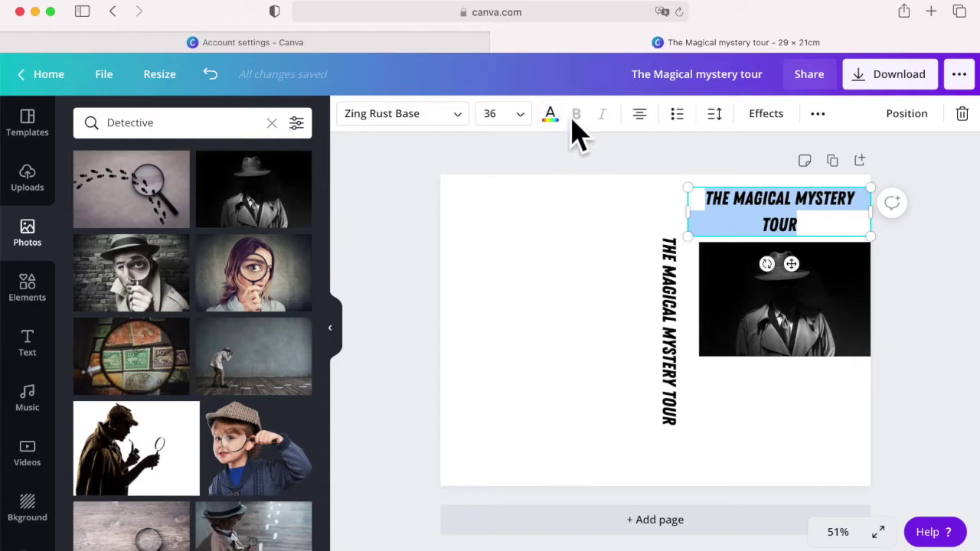
pyautogui.click(557, 125)
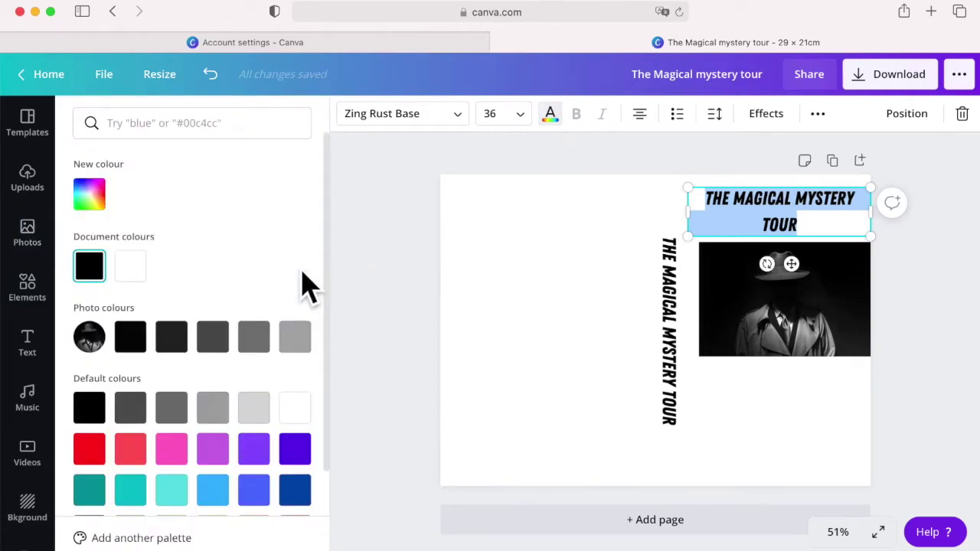
pyautogui.click(132, 268)
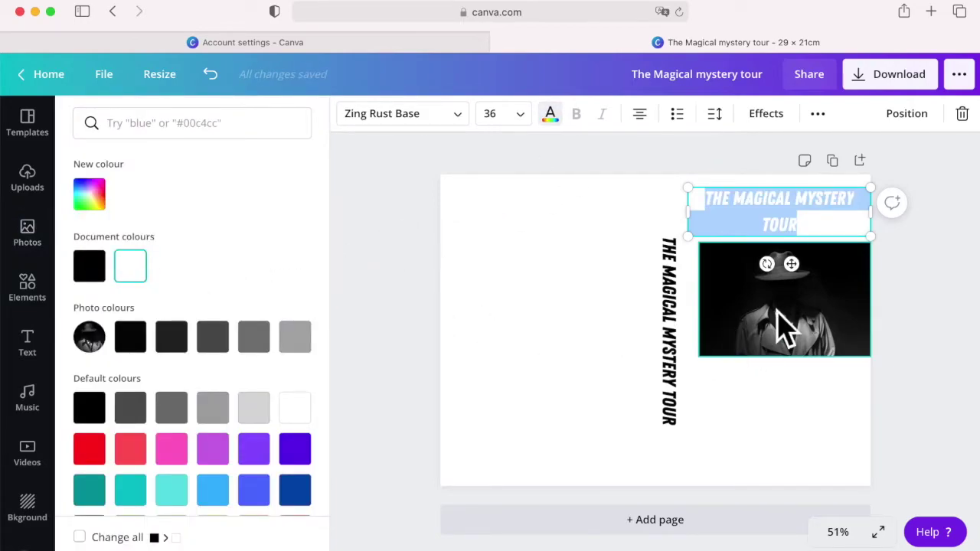
pyautogui.moveTo(785, 325); pyautogui.dragTo(765, 262)
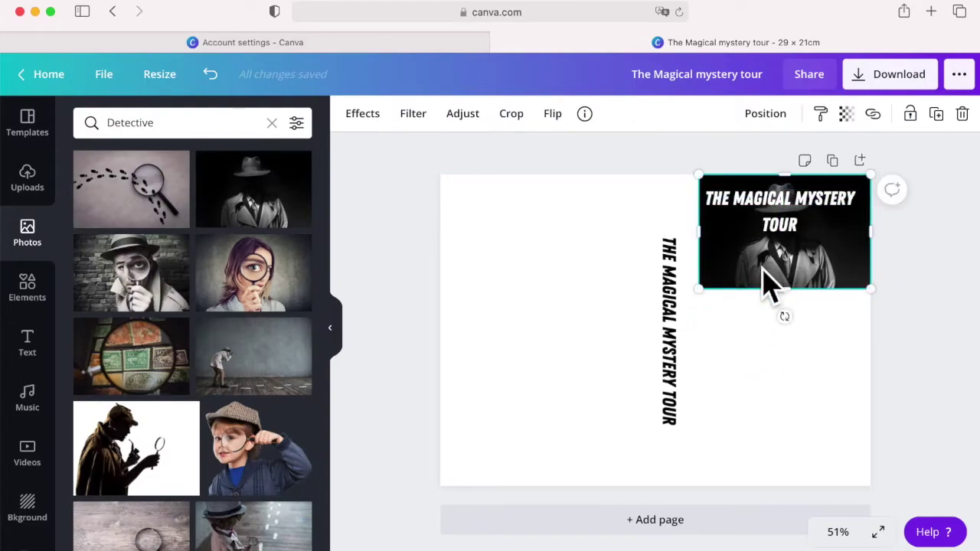
# Step: Recolour the vertical spine title light grey
pyautogui.doubleClick(676, 356)
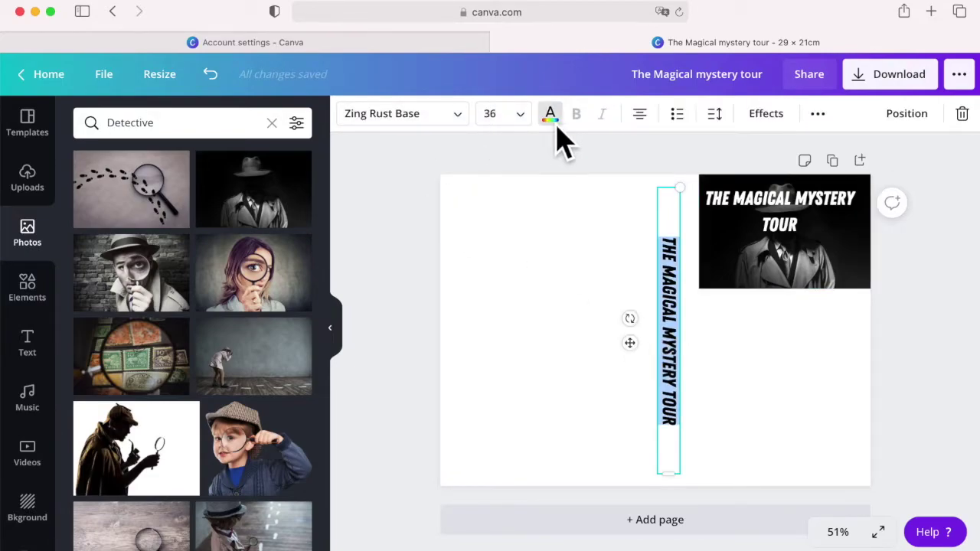
pyautogui.click(553, 124)
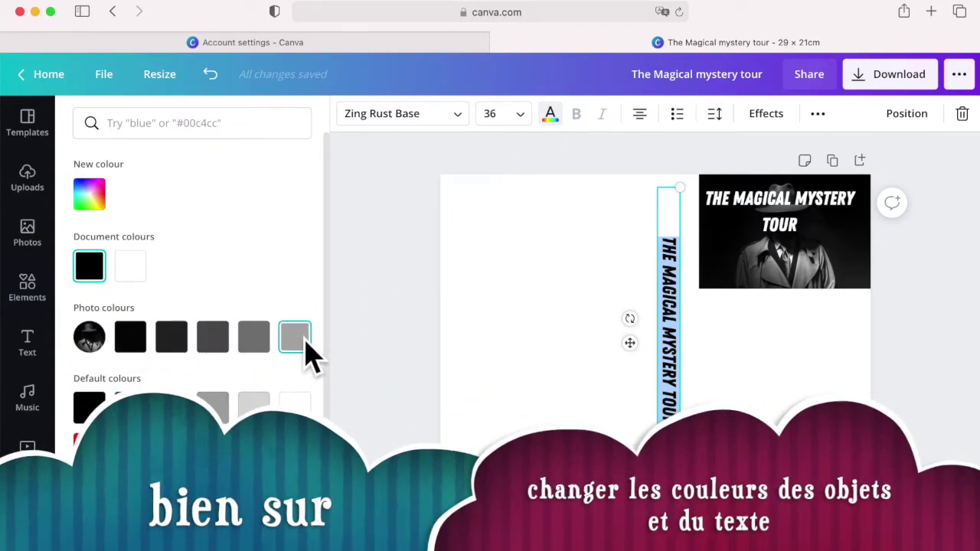
pyautogui.click(260, 409)
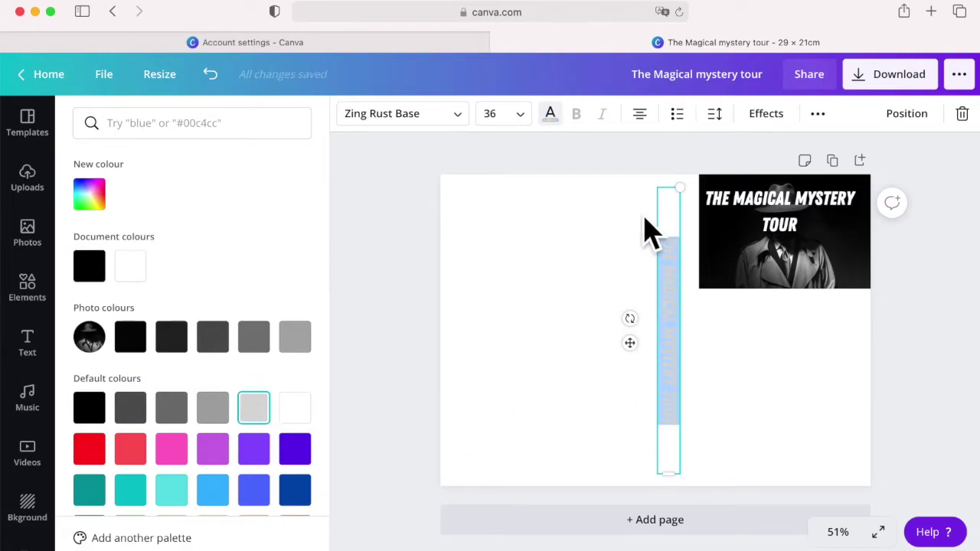
pyautogui.press('Escape')
# Step: Enlarge the detective photo leftwards over the spine
pyautogui.click(733, 270)
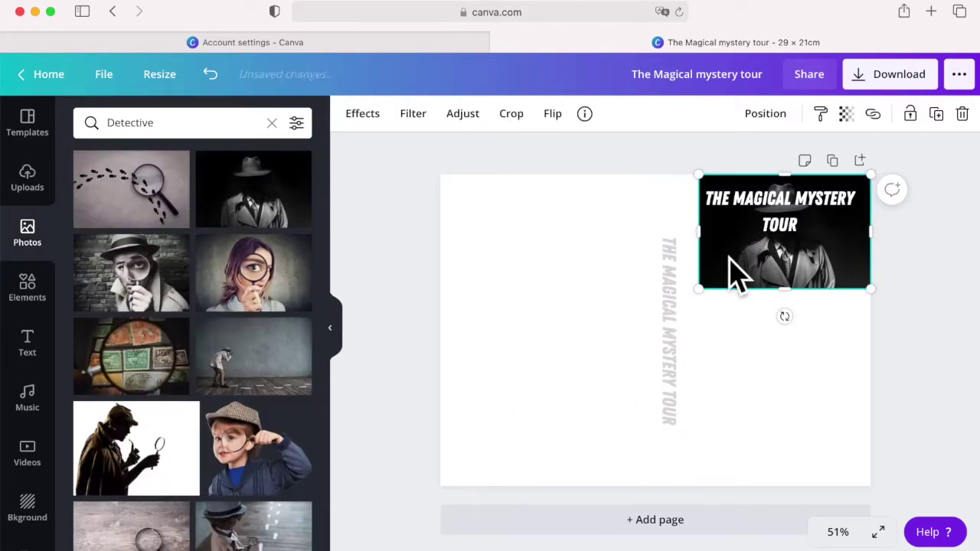
pyautogui.moveTo(718, 308); pyautogui.dragTo(641, 385)
pyautogui.click(576, 434)
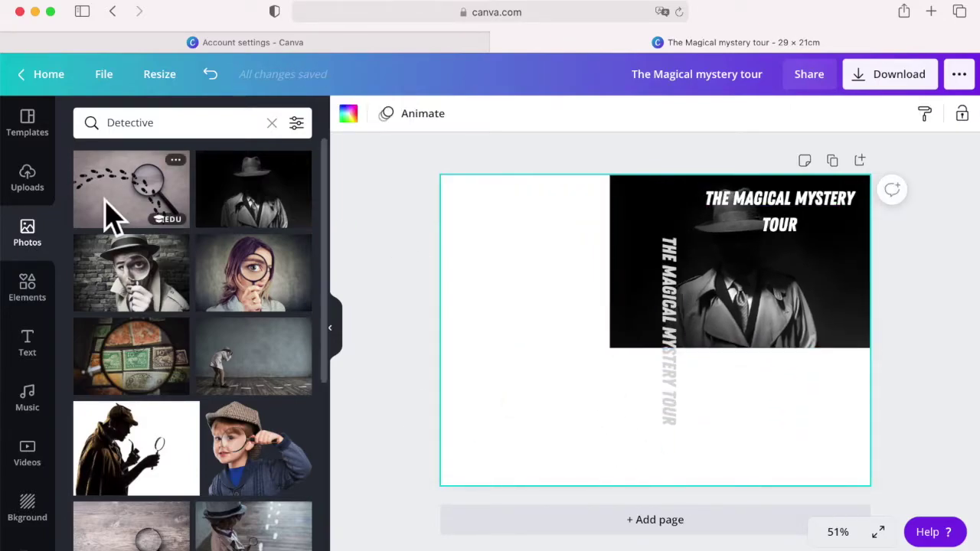
# Step: Add a square shape and stretch it into a rectangle across the page's bottom right
pyautogui.click(30, 297)
pyautogui.moveTo(175, 539); pyautogui.dragTo(737, 396)
pyautogui.moveTo(799, 529); pyautogui.dragTo(798, 503)
pyautogui.moveTo(721, 436); pyautogui.dragTo(671, 438)
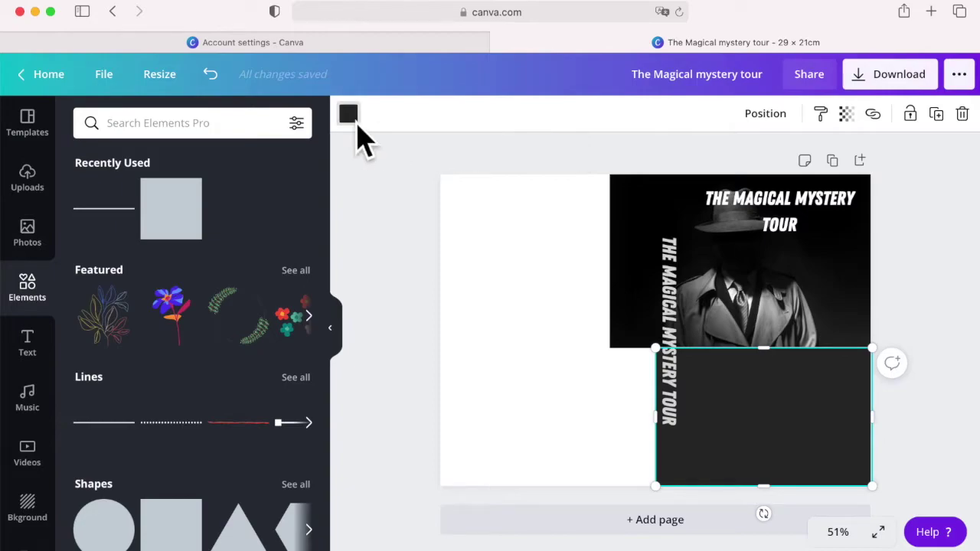
# Step: Give the rectangle a mid grey fill
pyautogui.click(348, 115)
pyautogui.click(260, 412)
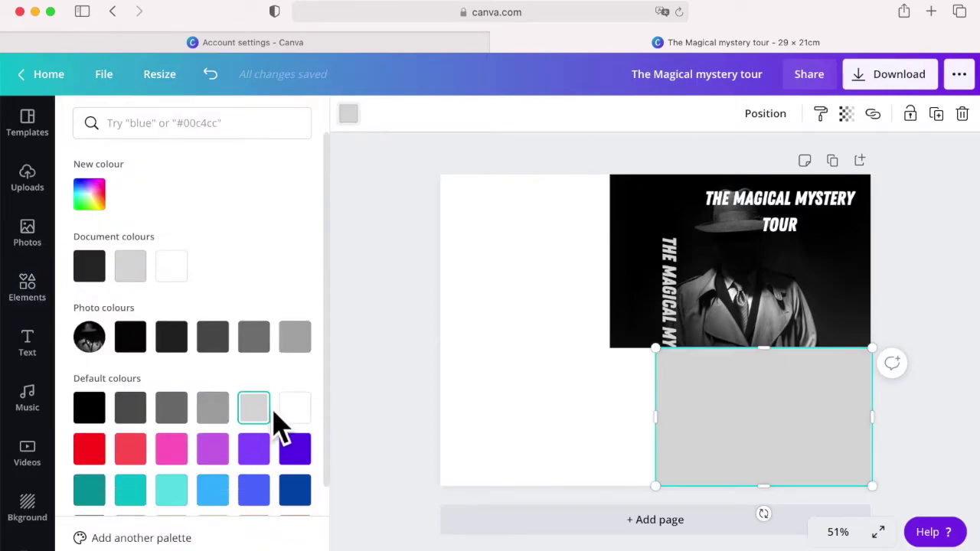
pyautogui.scroll(-2, 279, 425)
pyautogui.click(253, 501)
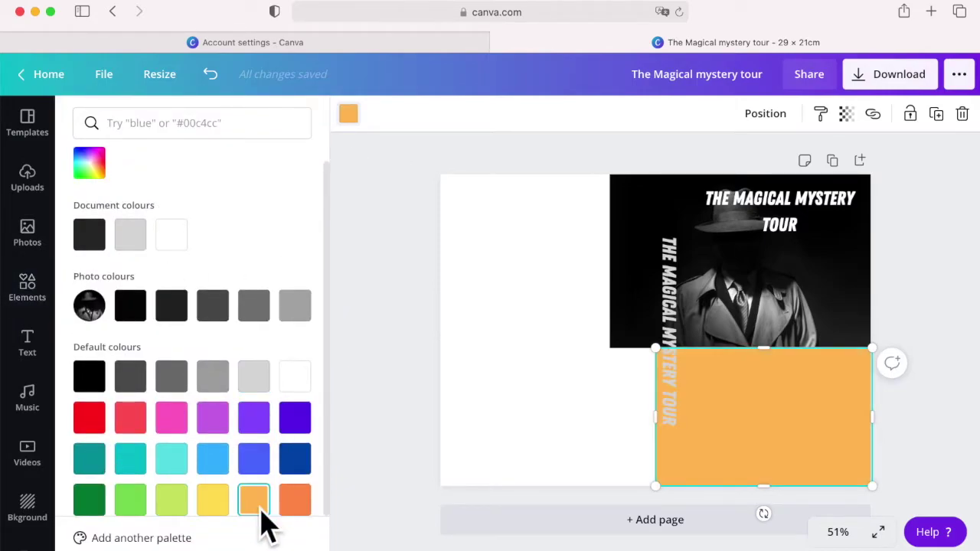
pyautogui.click(134, 504)
pyautogui.click(134, 380)
pyautogui.click(173, 380)
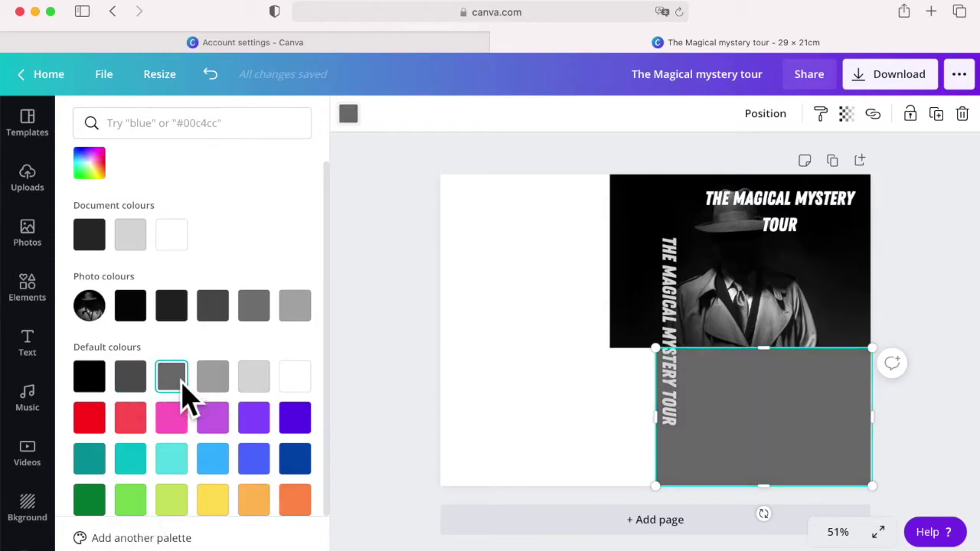
# Step: Extend the detective photo down over the rectangle and send the grey rectangle behind it
pyautogui.click(770, 346)
pyautogui.moveTo(764, 349); pyautogui.dragTo(769, 444)
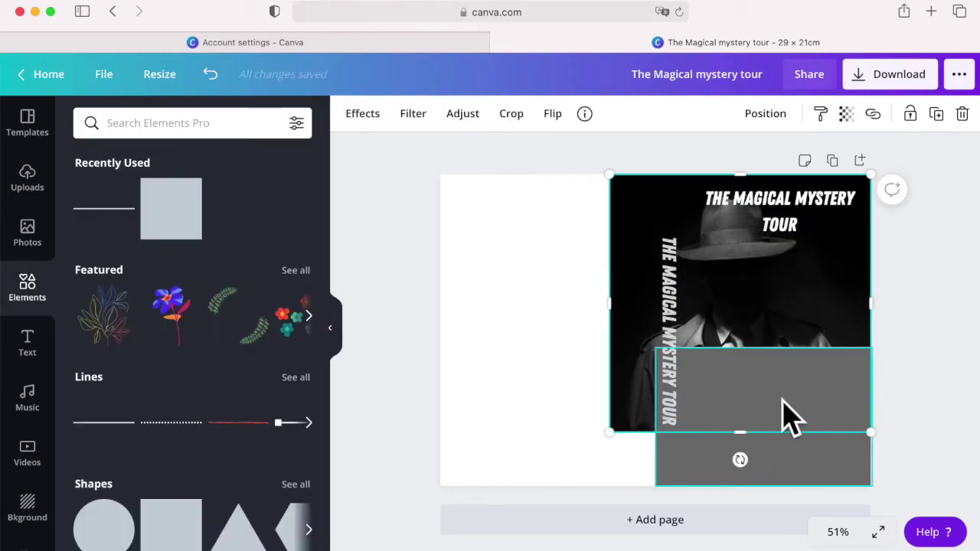
pyautogui.click(788, 417)
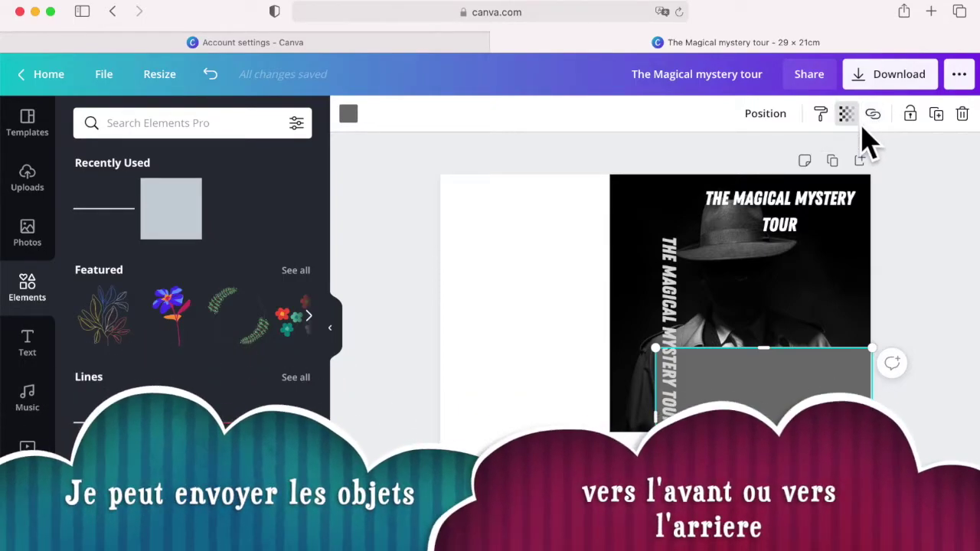
pyautogui.click(769, 122)
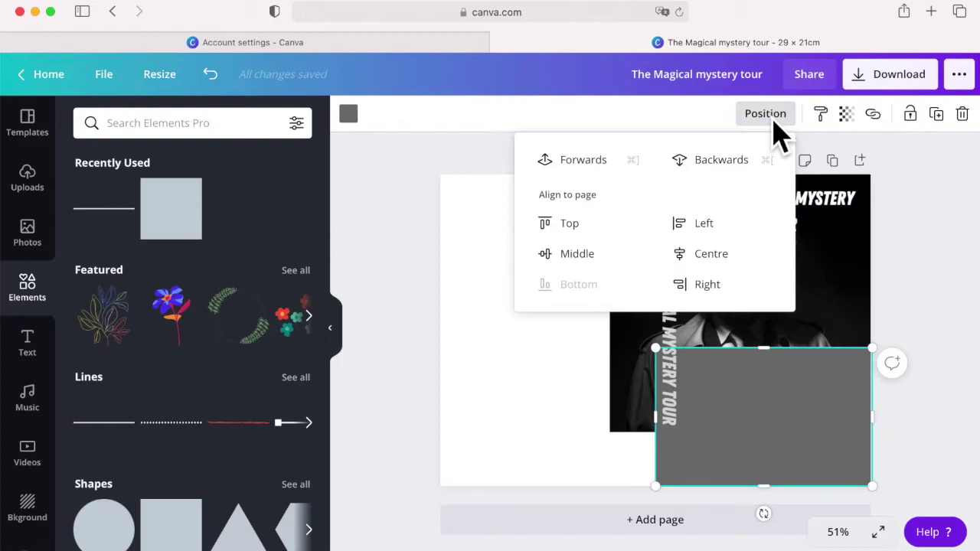
pyautogui.click(719, 160)
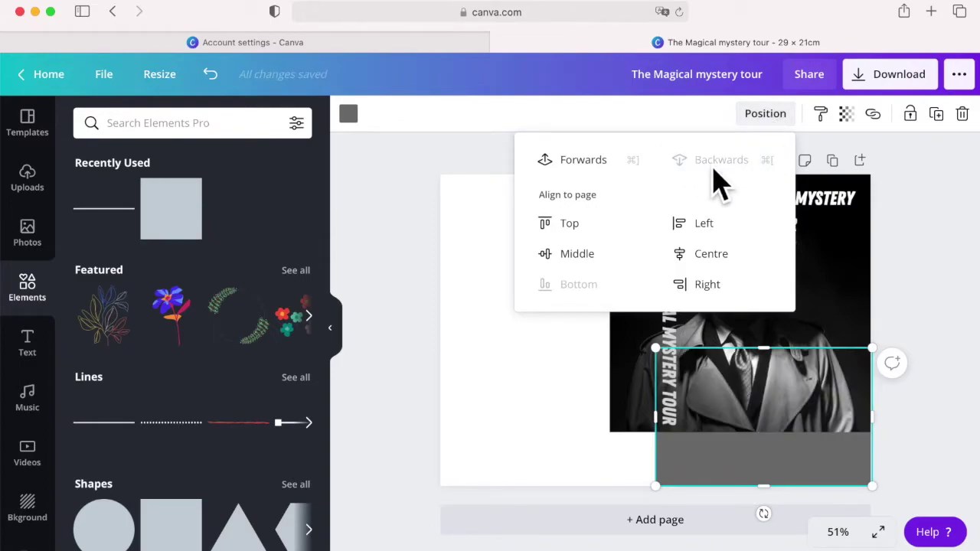
pyautogui.click(520, 371)
# Step: Widen the grey rectangle out to the page's left edge
pyautogui.click(723, 471)
pyautogui.moveTo(656, 417); pyautogui.dragTo(441, 433)
pyautogui.click(330, 327)
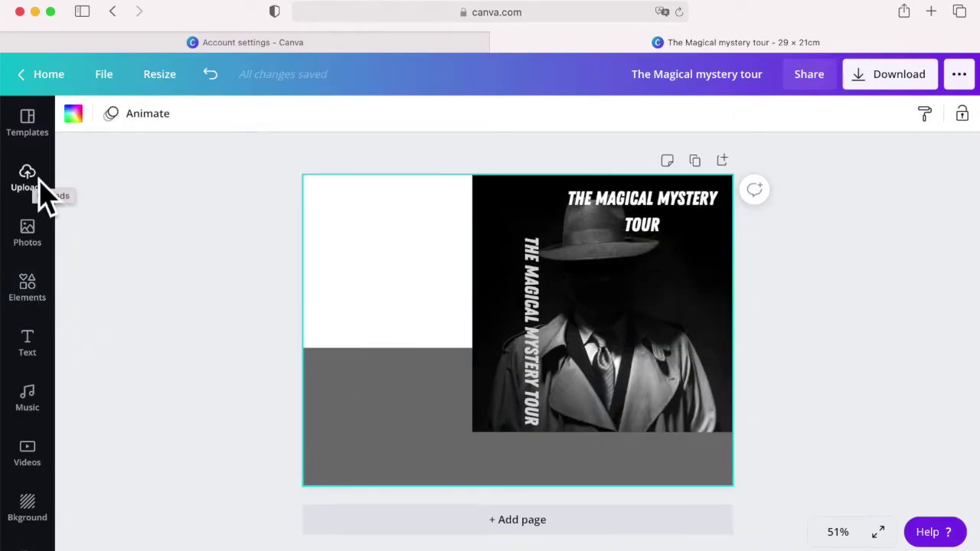
pyautogui.click(28, 342)
# Step: Add the author line 'Written by Mr Lomas' at size 24 on the photo's lower right
pyautogui.click(140, 242)
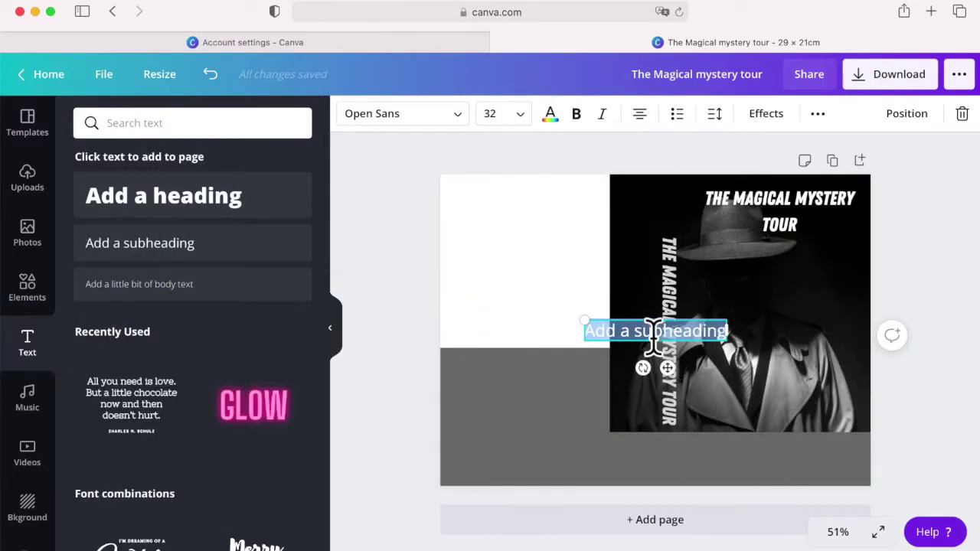
pyautogui.moveTo(612, 344); pyautogui.dragTo(779, 428)
pyautogui.write('Written by Mr Lomas')
pyautogui.click(497, 113)
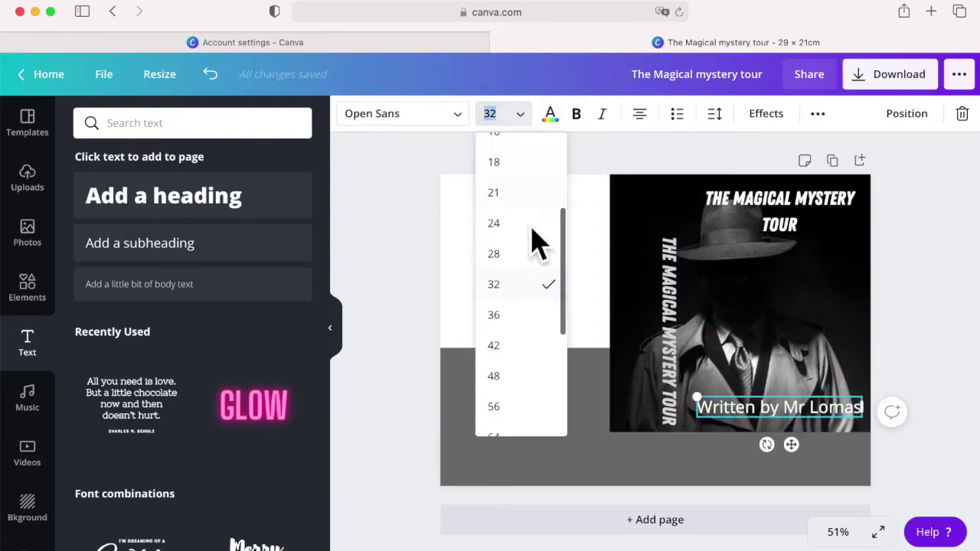
pyautogui.click(536, 221)
pyautogui.click(541, 330)
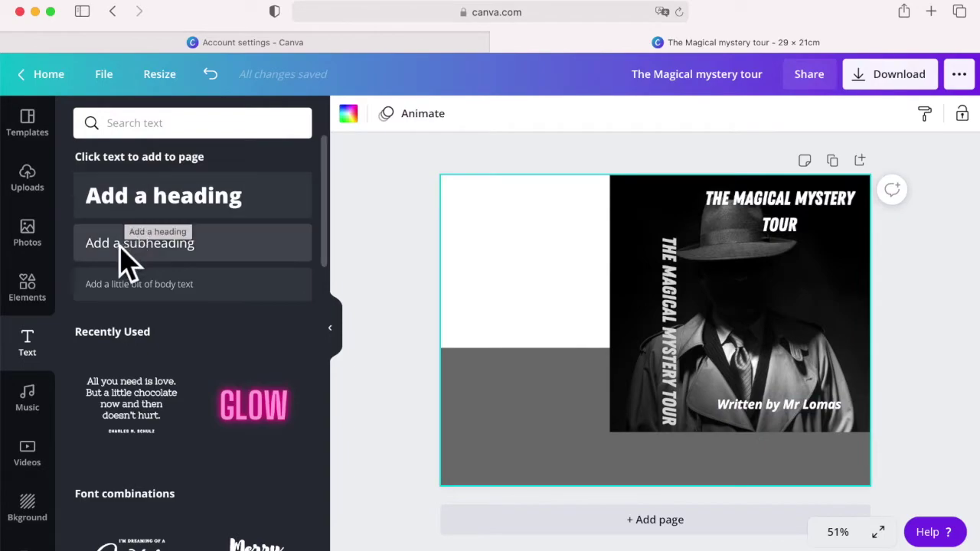
# Step: Place the red-gloved detective photo from the Detective results into the top-left frame
pyautogui.click(40, 238)
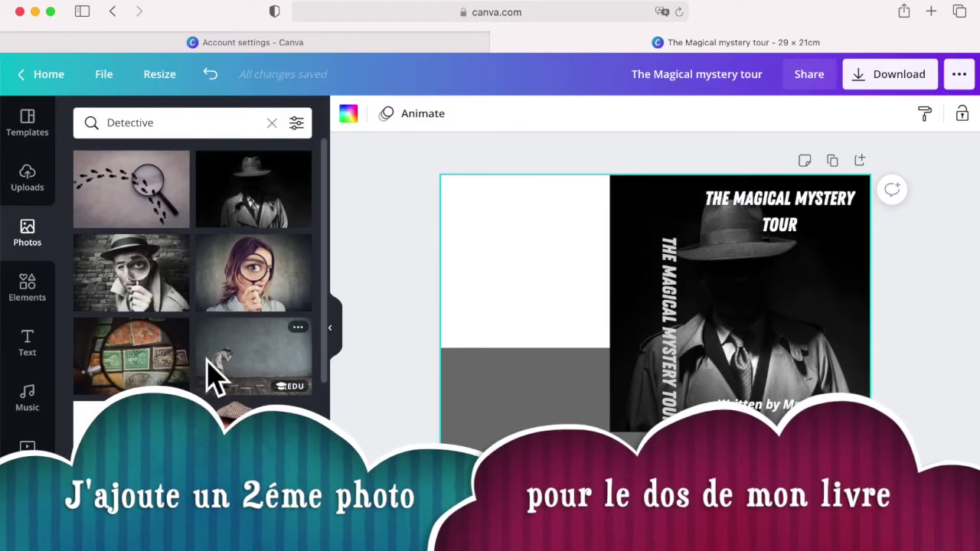
pyautogui.scroll(-3, 213, 375)
pyautogui.scroll(-10, 212, 375)
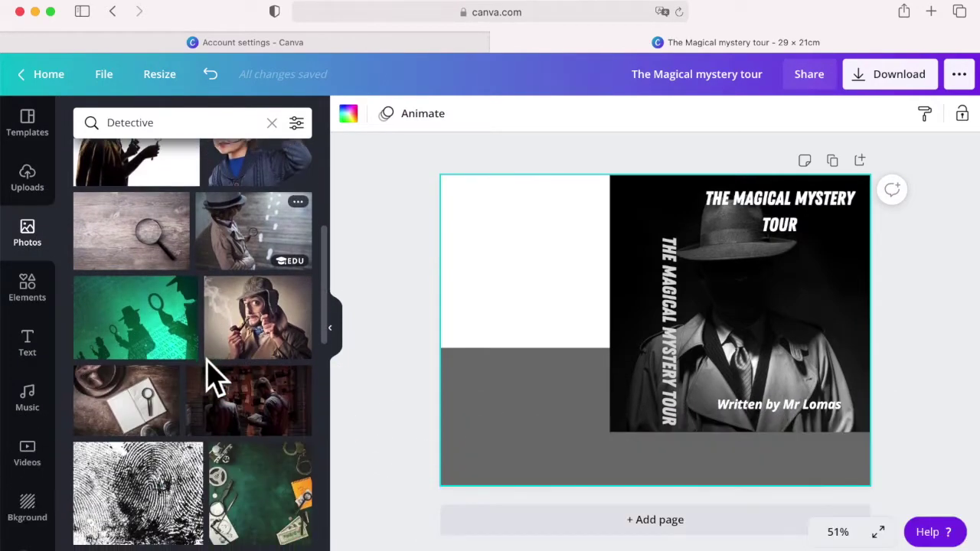
pyautogui.scroll(-7, 213, 375)
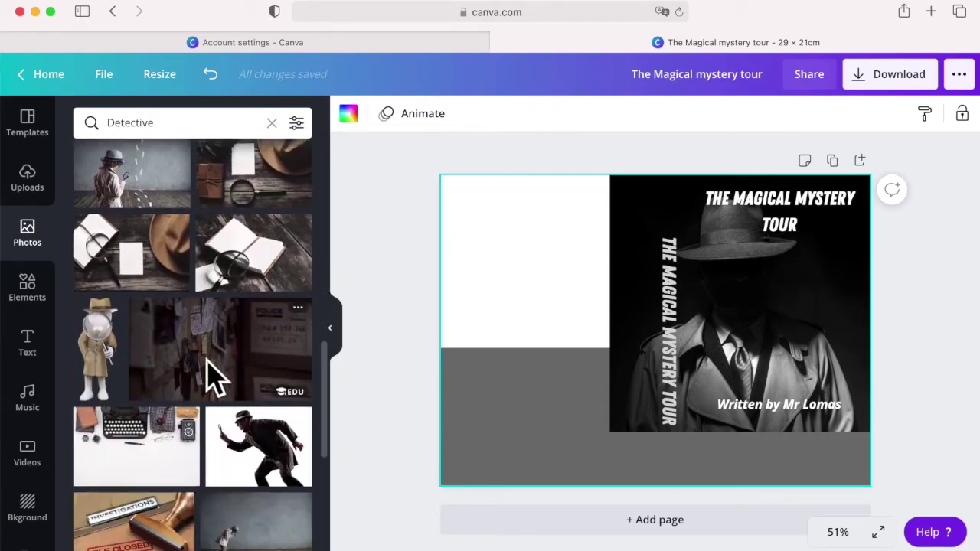
pyautogui.scroll(-7, 213, 375)
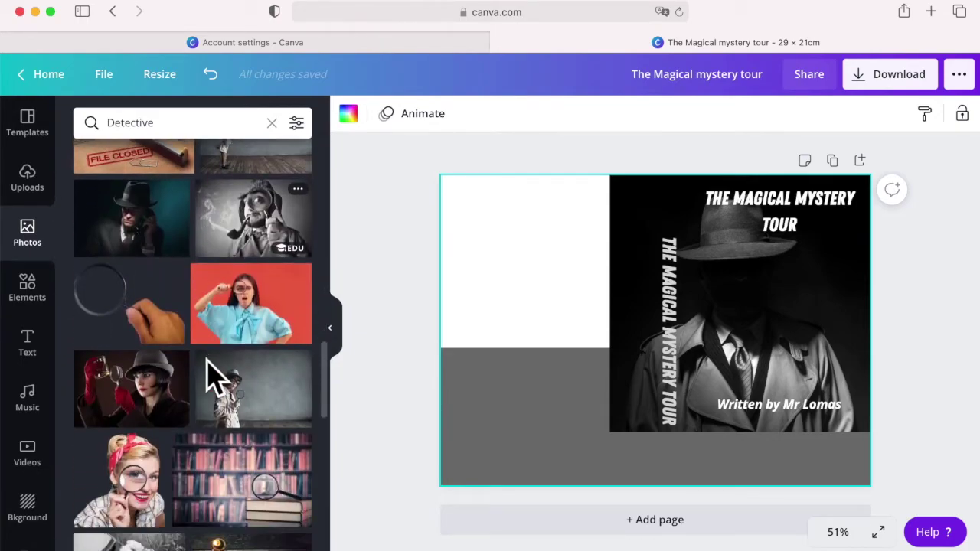
pyautogui.moveTo(151, 356); pyautogui.dragTo(516, 241)
pyautogui.moveTo(825, 436); pyautogui.dragTo(611, 351)
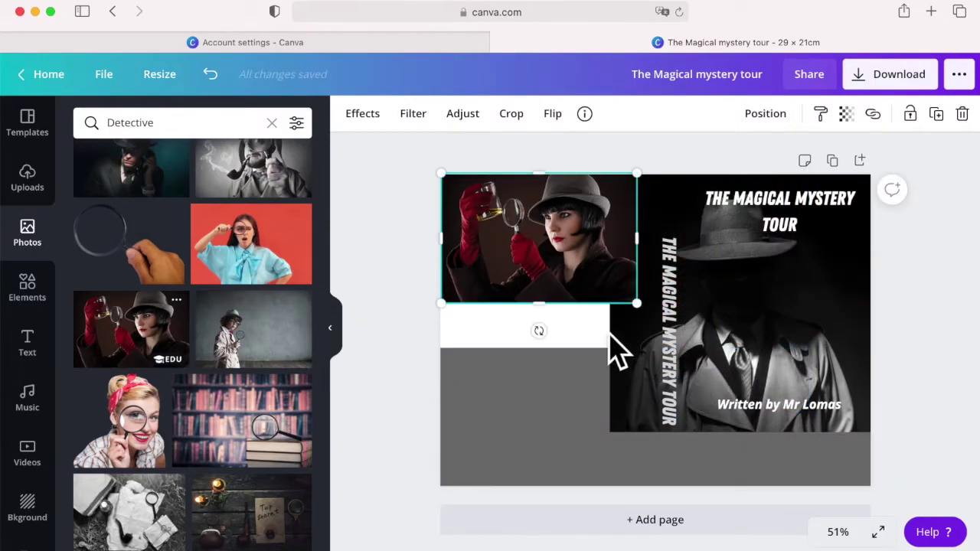
pyautogui.moveTo(538, 290); pyautogui.dragTo(526, 298)
# Step: Add body text 'Everyday the detective, goes to her car, she opens her door and drinks her coffee.' on the white strip, scaled down
pyautogui.click(582, 345)
pyautogui.click(27, 342)
pyautogui.click(139, 284)
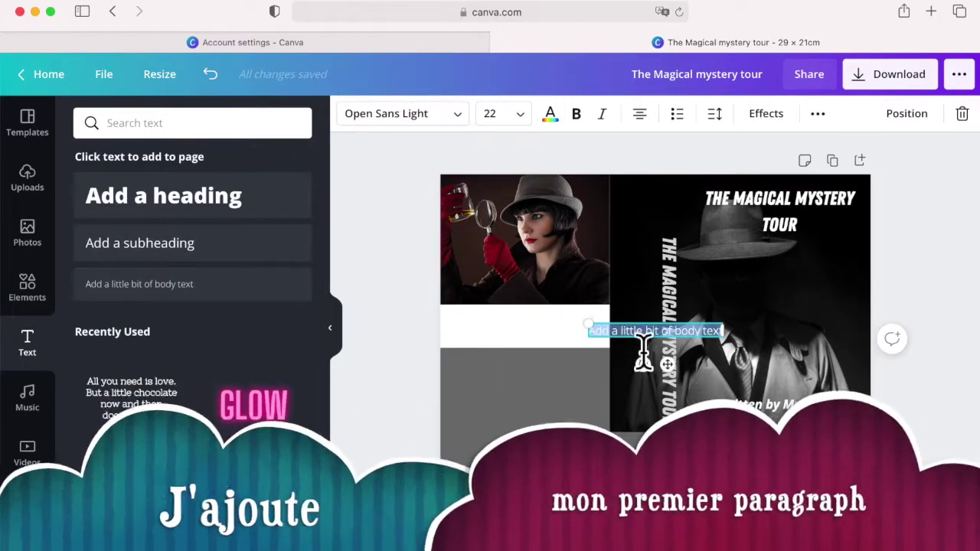
pyautogui.moveTo(657, 329); pyautogui.dragTo(521, 330)
pyautogui.doubleClick(521, 330)
pyautogui.press('BackSpace')
pyautogui.write('Everyday the detective, goes to her car, she opens her door and drinks her coffee.  She often sits for hours')
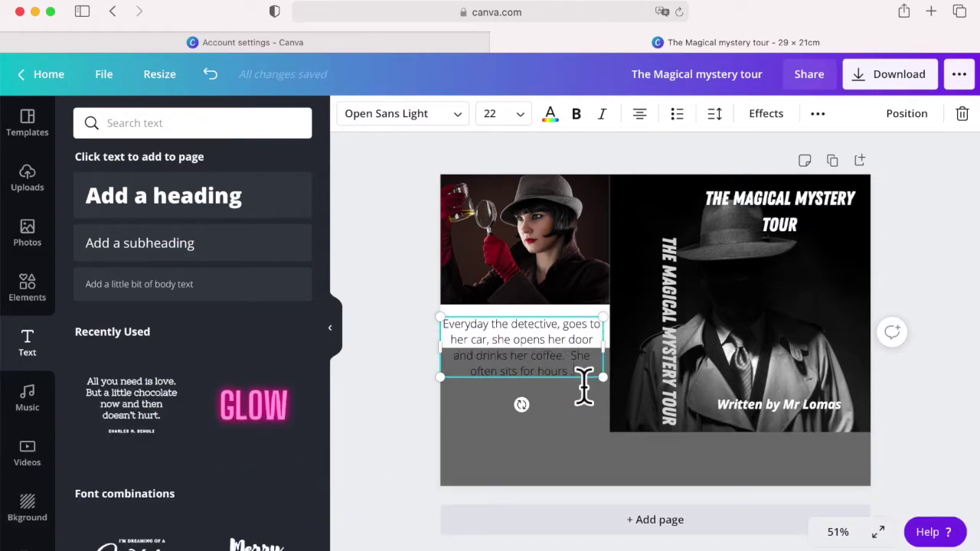
pyautogui.moveTo(603, 377); pyautogui.dragTo(621, 366)
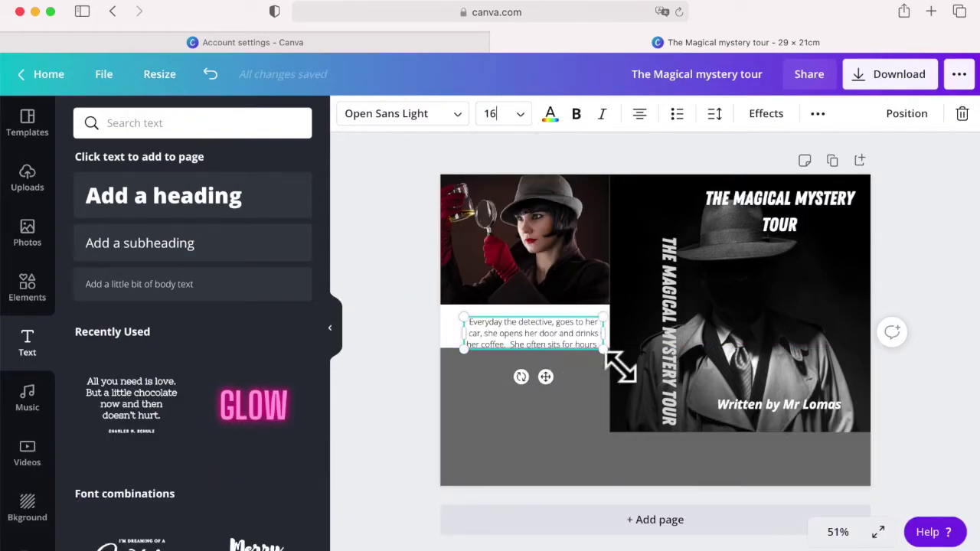
pyautogui.click(546, 389)
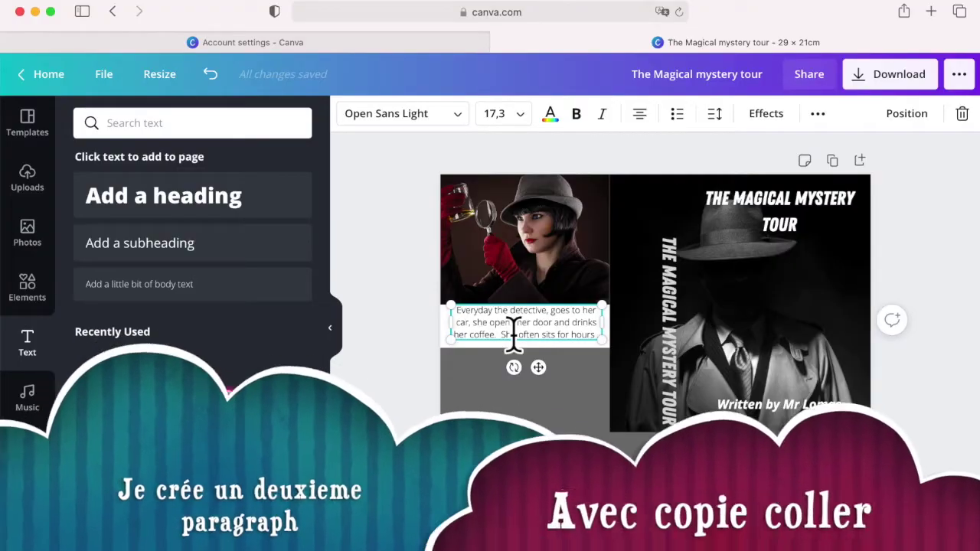
# Step: Paste a copy of the paragraph into the grey area and make its text white
pyautogui.press('super+v')
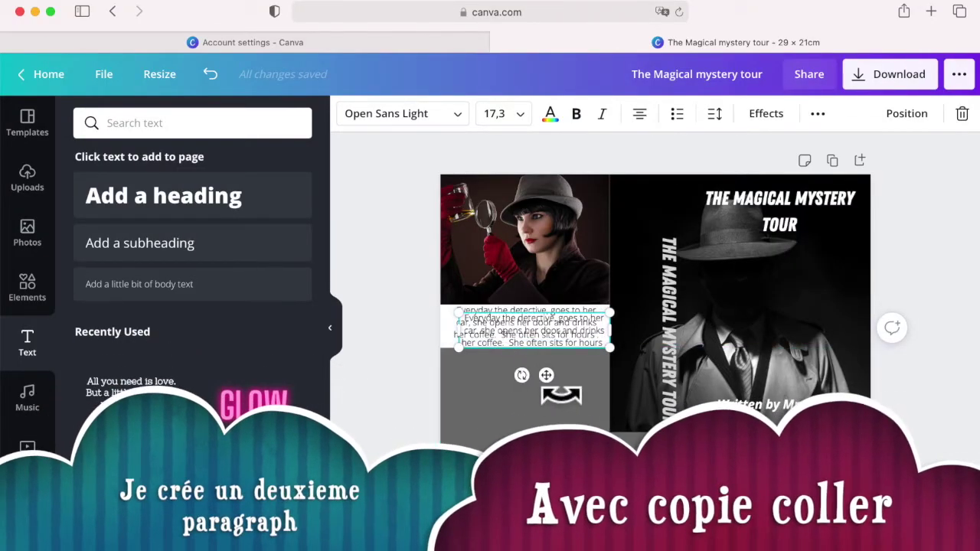
pyautogui.moveTo(564, 392); pyautogui.dragTo(557, 429)
pyautogui.click(551, 117)
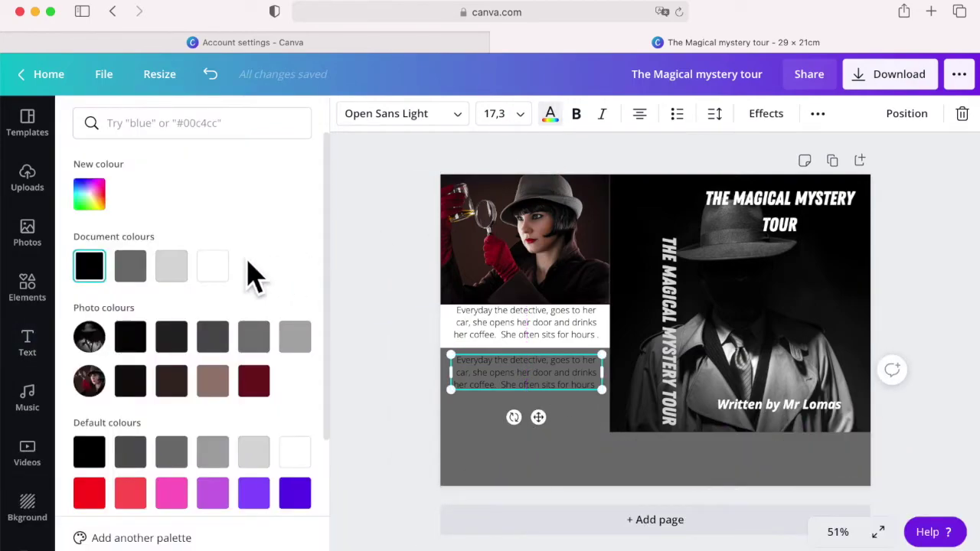
# Step: Rewrite the copy so the detective checks the glass for fingerprints, thinking about the crime
pyautogui.tripleClick(509, 372)
pyautogui.press('BackSpace')
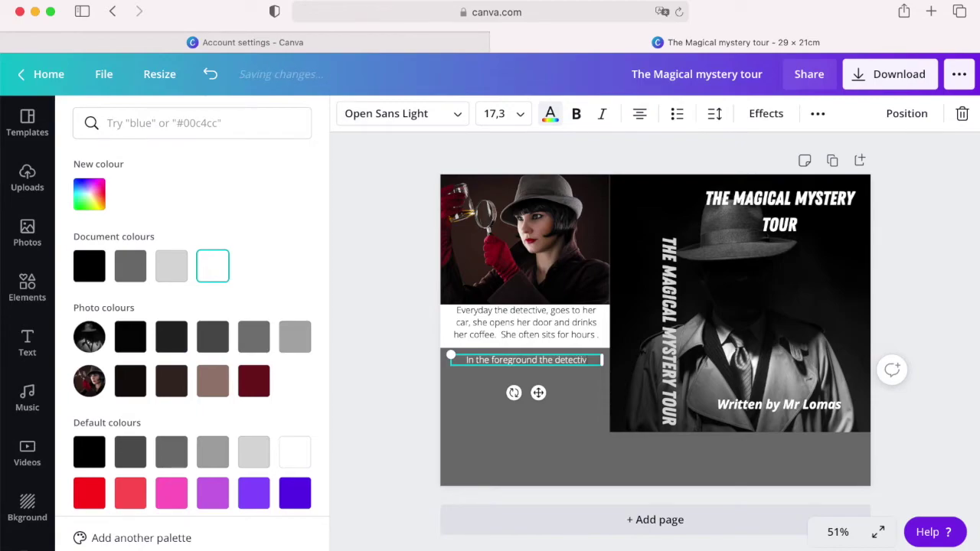
pyautogui.write('oking at the glass for fingerprints')
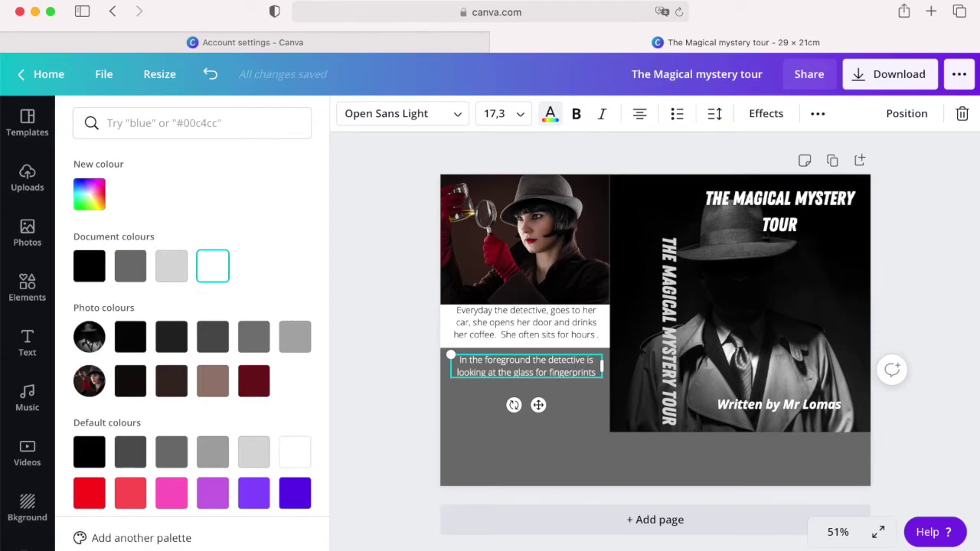
pyautogui.press('Return')
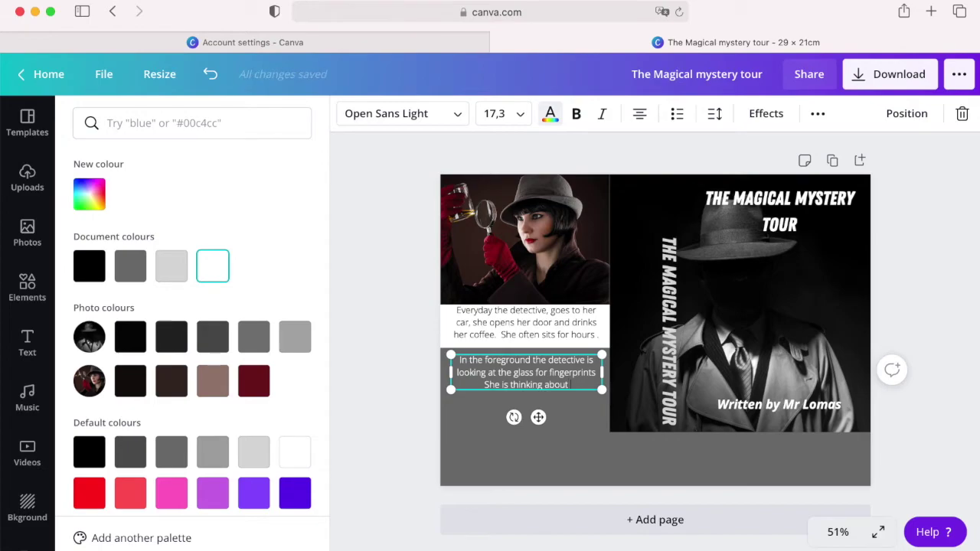
pyautogui.press('Escape')
pyautogui.click(413, 435)
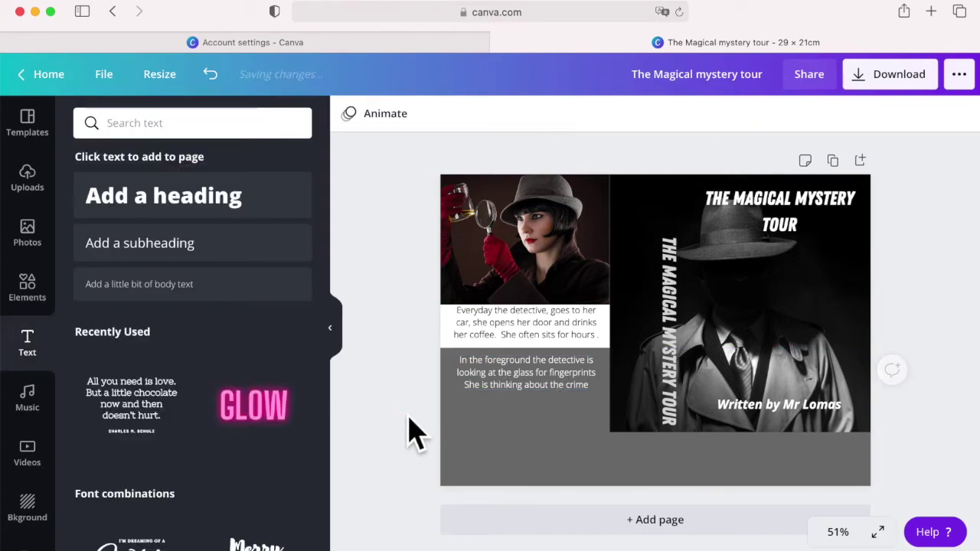
# Step: Find a 'bar code' photo and place it, shrunk, at the lower left of the back cover
pyautogui.click(27, 230)
pyautogui.write('bar code')
pyautogui.press('Return')
pyautogui.moveTo(263, 212); pyautogui.dragTo(494, 368)
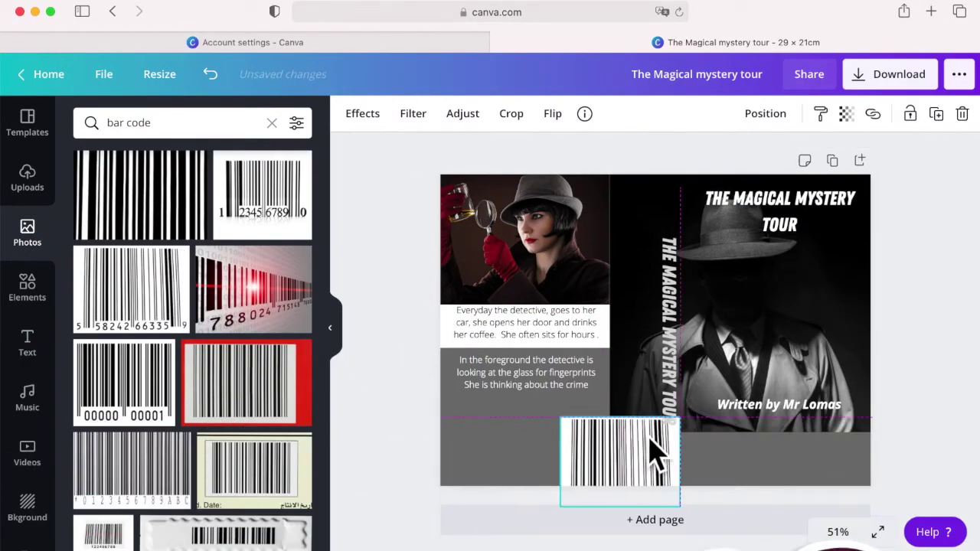
pyautogui.moveTo(651, 448); pyautogui.dragTo(492, 477)
# Step: Search 'logo' and place two small rainbow lotus logos on the bottom band
pyautogui.click(134, 132)
pyautogui.press('super+a')
pyautogui.write('logo')
pyautogui.press('Return')
pyautogui.scroll(-5, 191, 306)
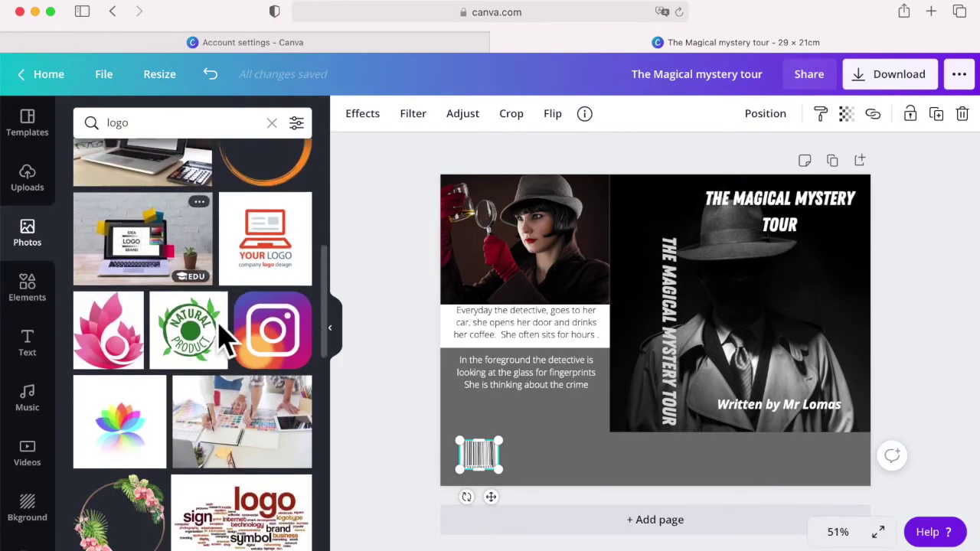
pyautogui.scroll(-2, 222, 337)
pyautogui.moveTo(138, 337); pyautogui.dragTo(594, 337)
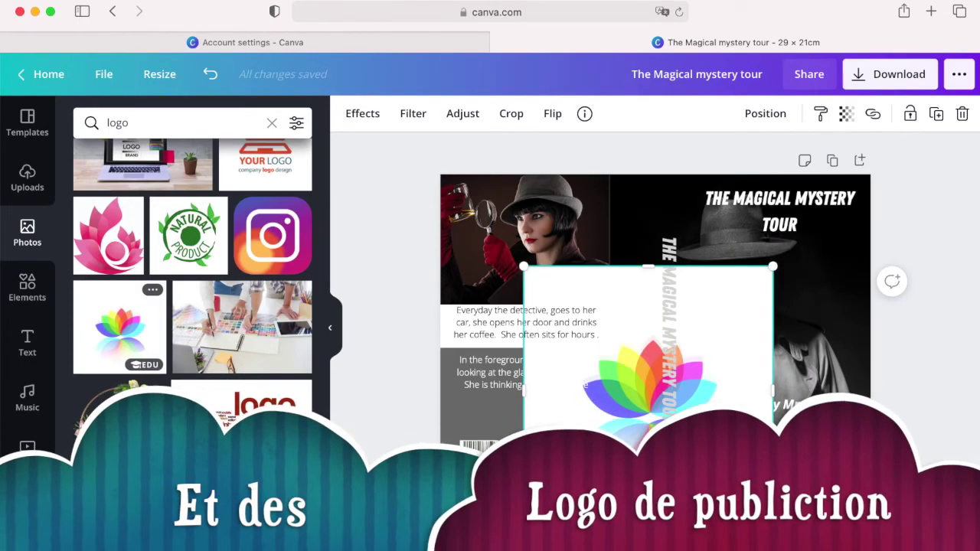
pyautogui.moveTo(772, 521); pyautogui.dragTo(618, 457)
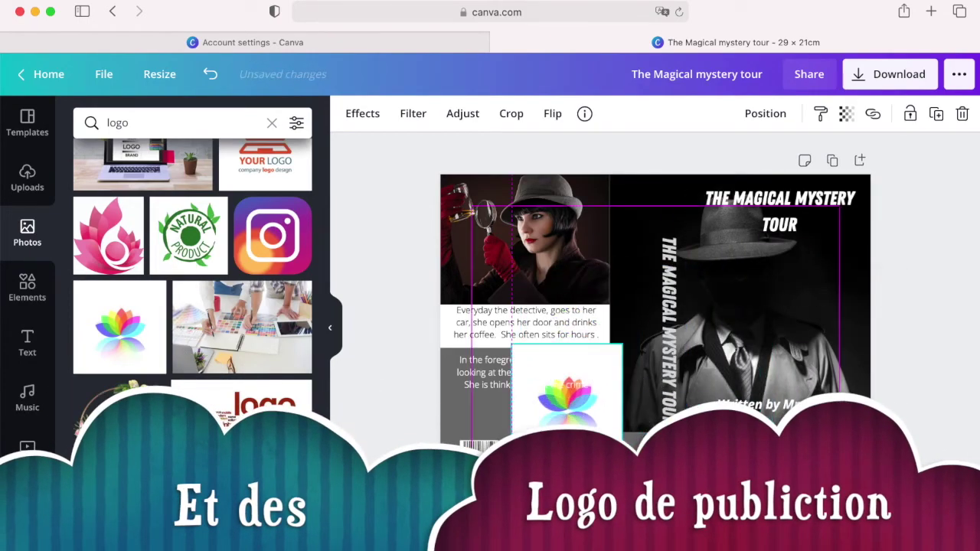
pyautogui.moveTo(532, 366); pyautogui.dragTo(678, 476)
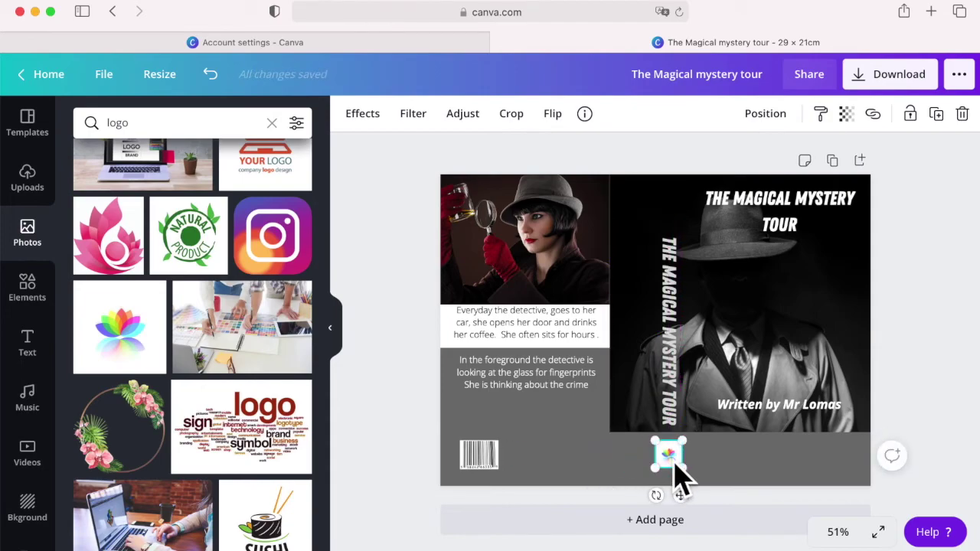
pyautogui.moveTo(682, 467); pyautogui.dragTo(612, 477)
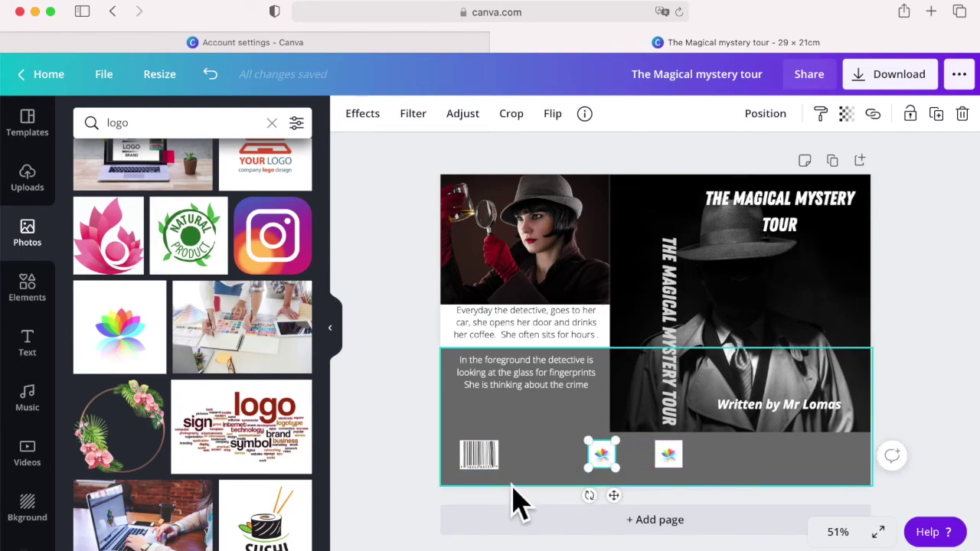
# Step: Add 'Detective publications' beside the barcode and a copy at the lower right
pyautogui.write('Detective publications')
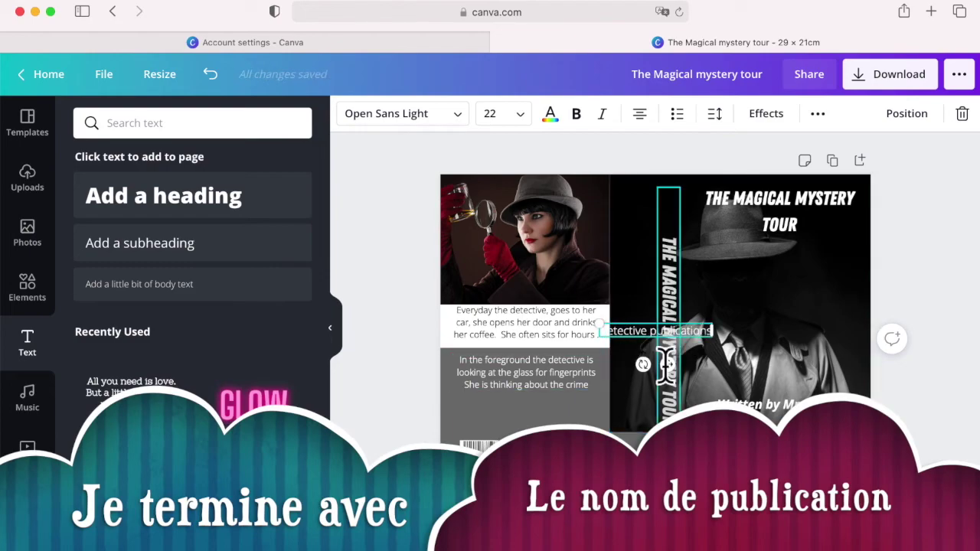
pyautogui.moveTo(666, 364); pyautogui.dragTo(667, 474)
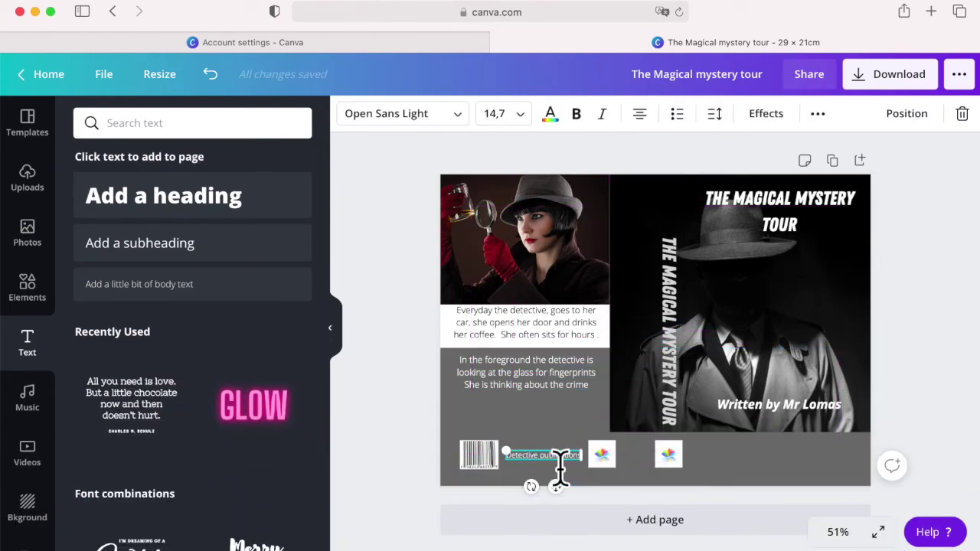
pyautogui.moveTo(555, 487); pyautogui.dragTo(788, 501)
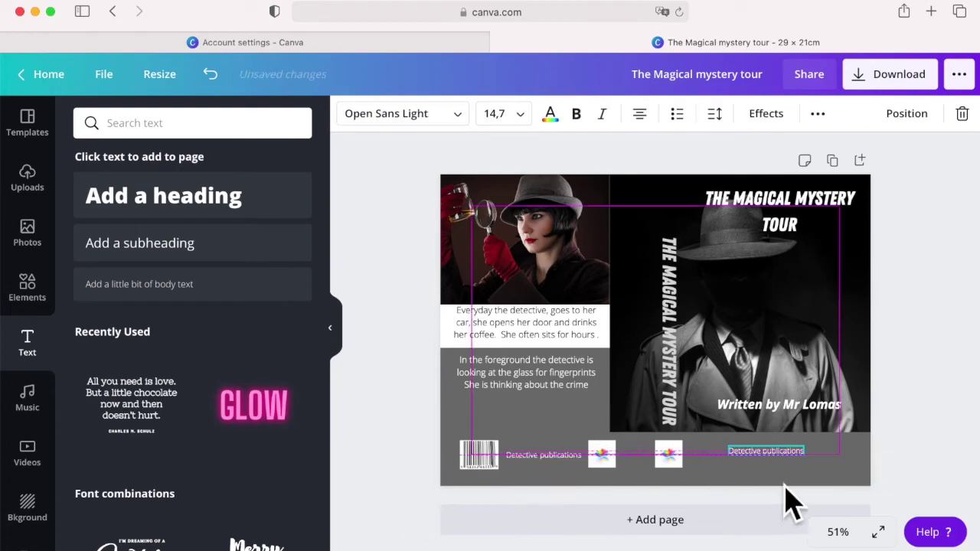
# Step: Line up the two 'Detective publications' labels along the bottom band
pyautogui.click(610, 462)
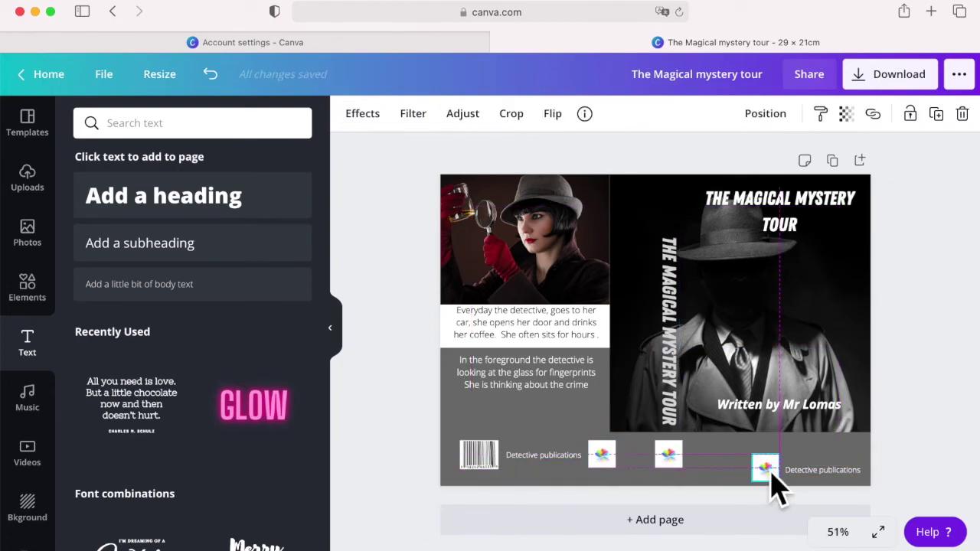
pyautogui.click(810, 479)
pyautogui.moveTo(570, 456); pyautogui.dragTo(578, 497)
pyautogui.click(400, 390)
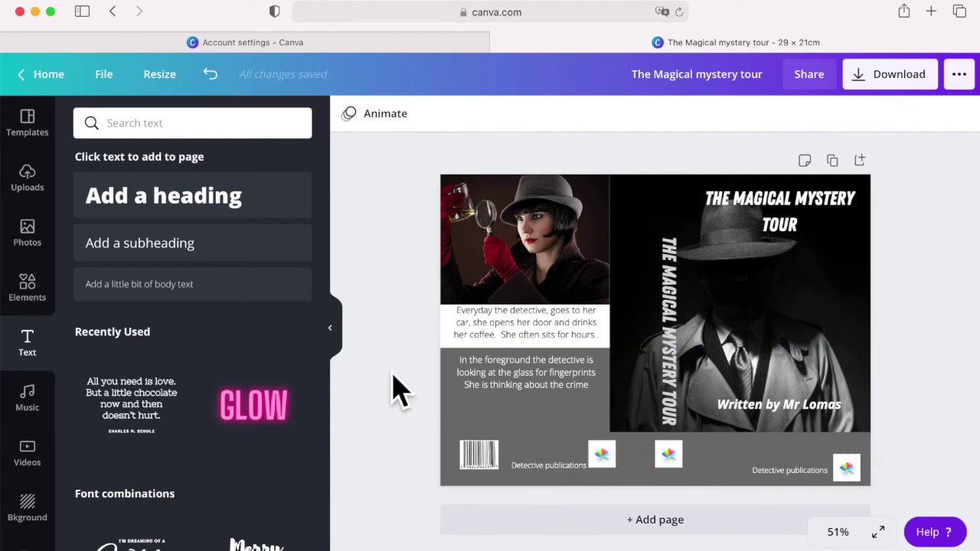